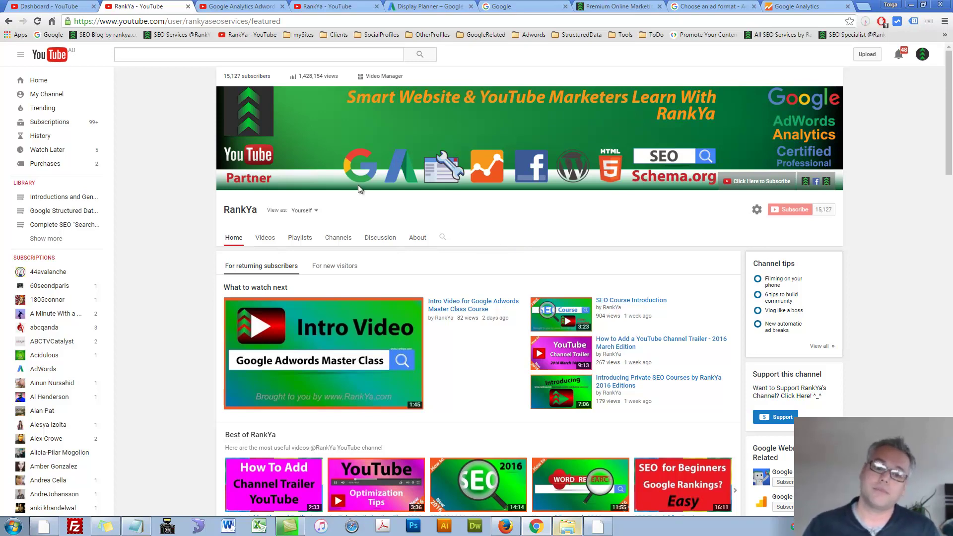
# Step: Browse the AdWords tutorial playlist and keyword planner videos, then return to the Display Planner start page
pyautogui.click(219, 7)
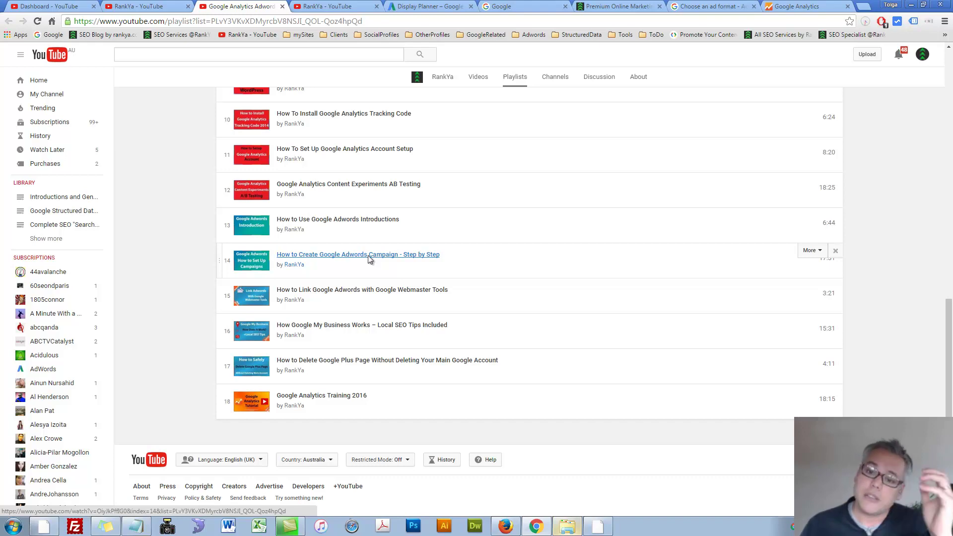
pyautogui.click(340, 7)
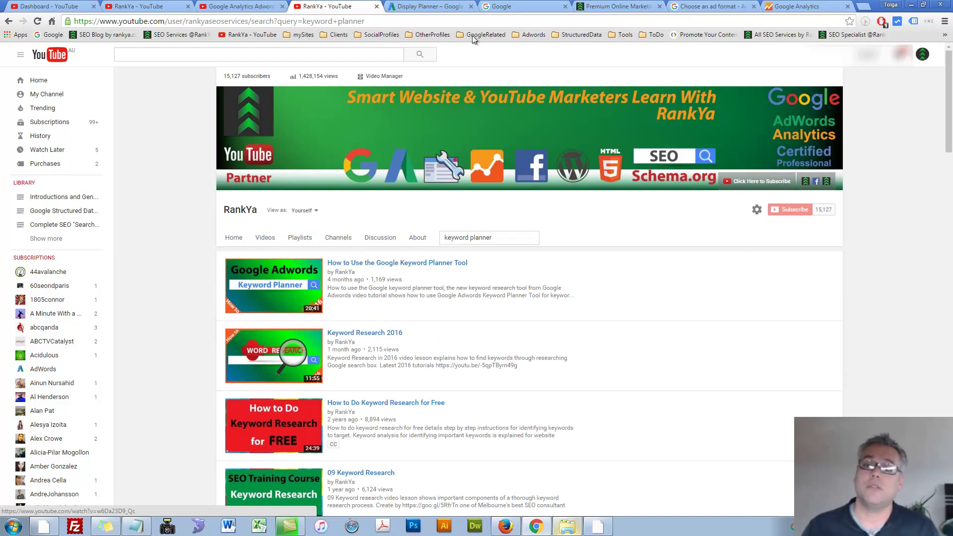
pyautogui.click(428, 7)
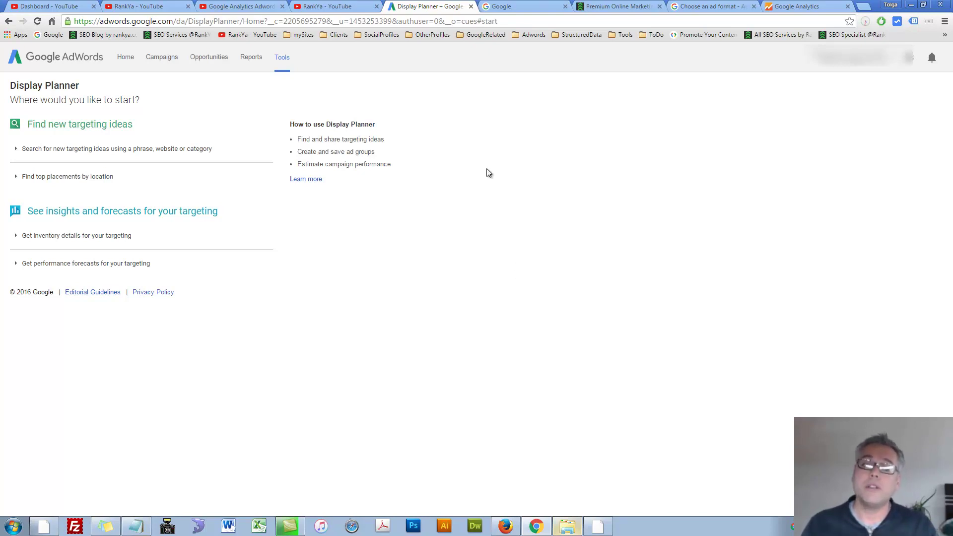
pyautogui.click(282, 61)
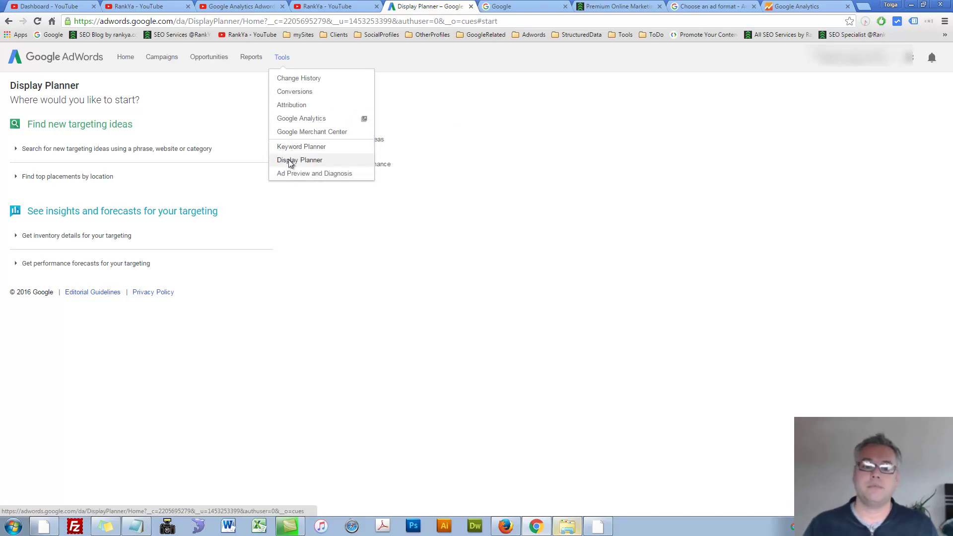
pyautogui.click(598, 169)
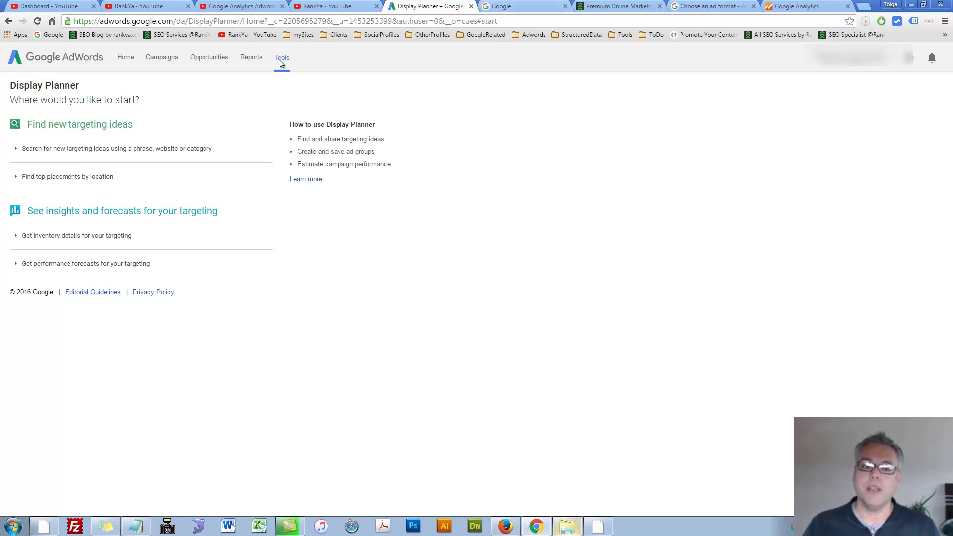
# Step: Visit the empty Google Australia search page, then come back to Display Planner
pyautogui.click(503, 6)
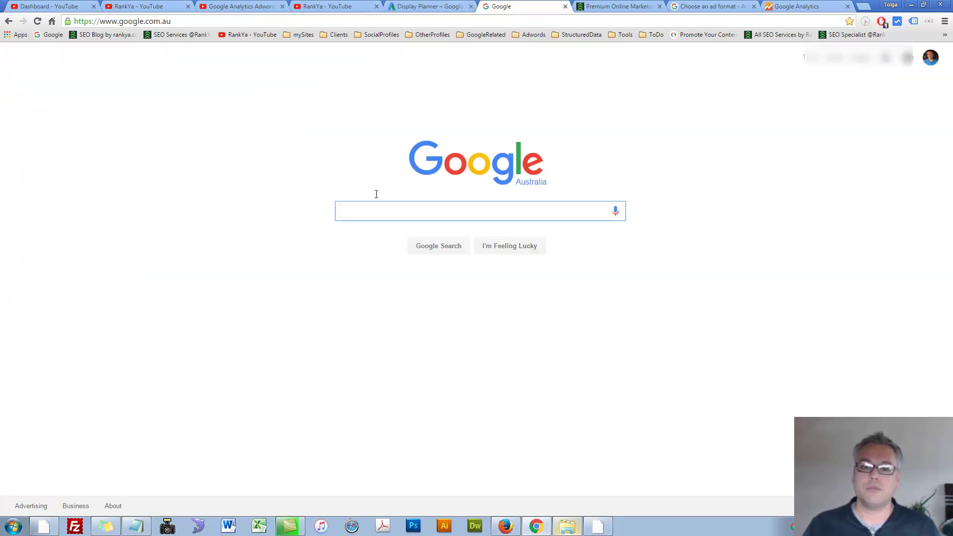
pyautogui.click(356, 213)
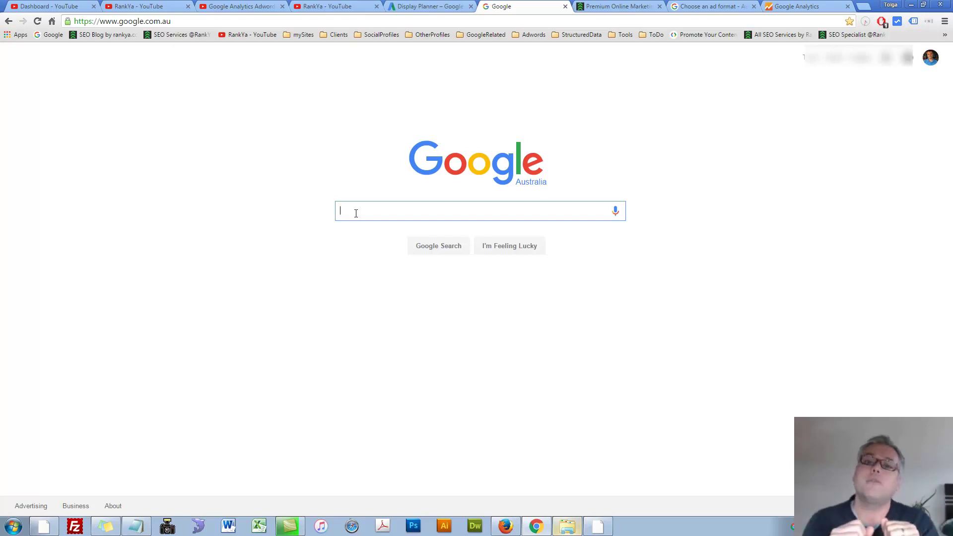
pyautogui.click(603, 147)
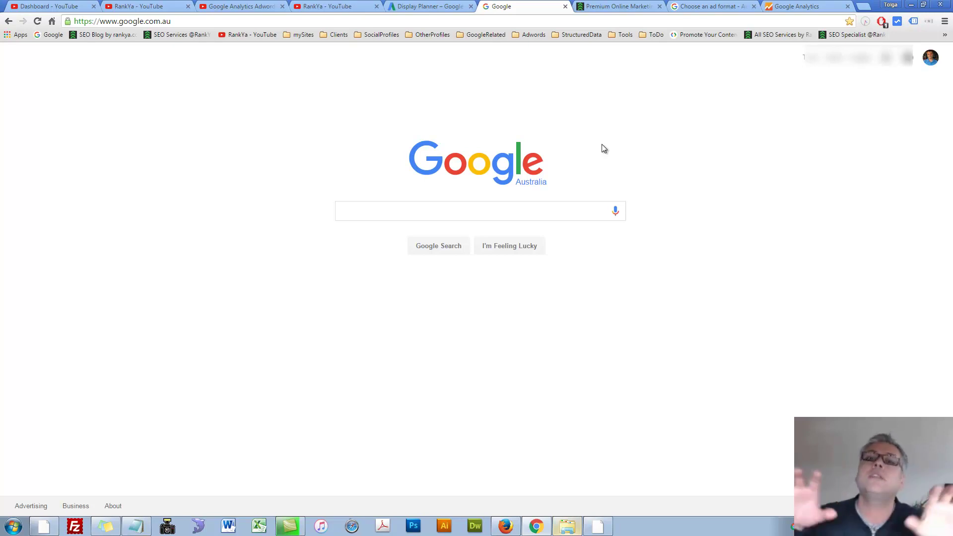
pyautogui.click(428, 7)
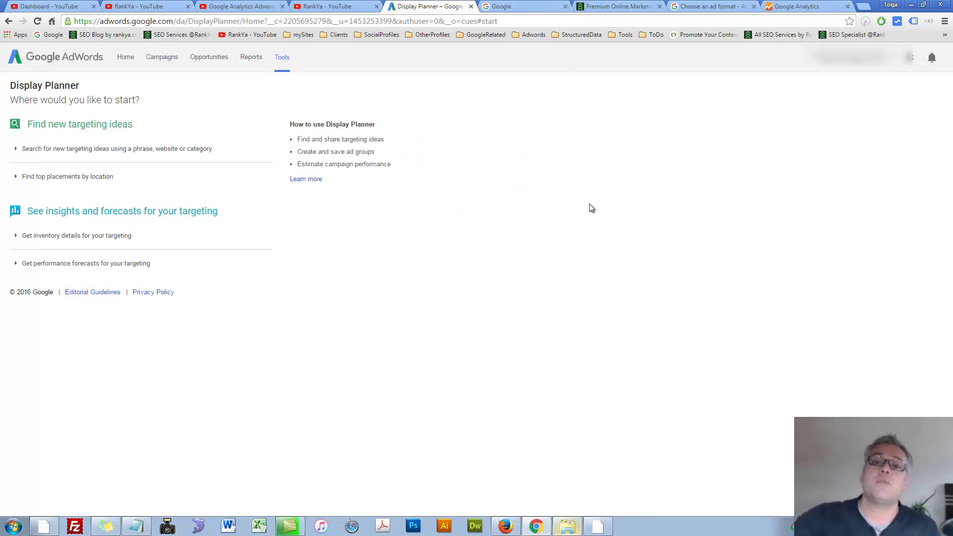
# Step: Point out searchenginejournal.com and scroll its homepage display ads, then move to YouTube home
pyautogui.click(505, 526)
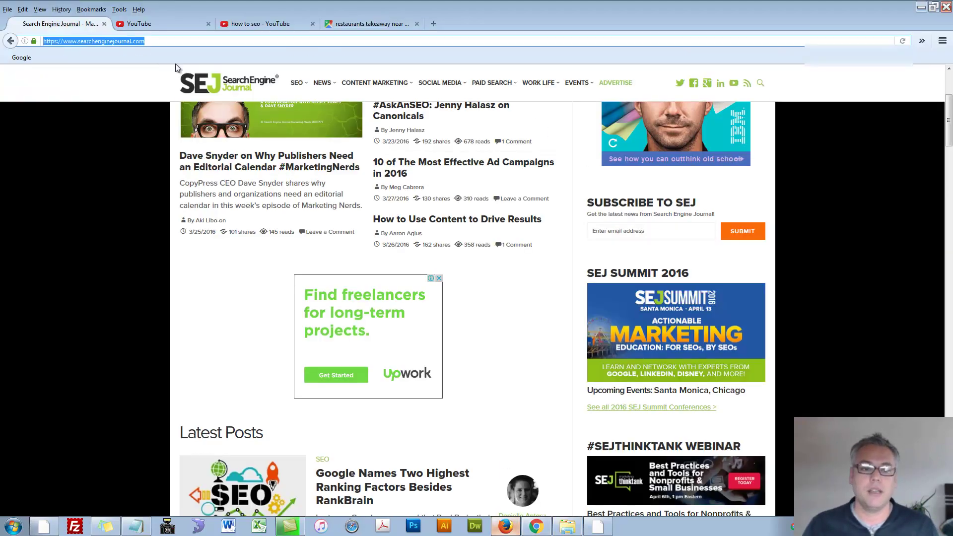
pyautogui.click(78, 42)
pyautogui.moveTo(78, 42); pyautogui.dragTo(195, 43)
pyautogui.click(195, 43)
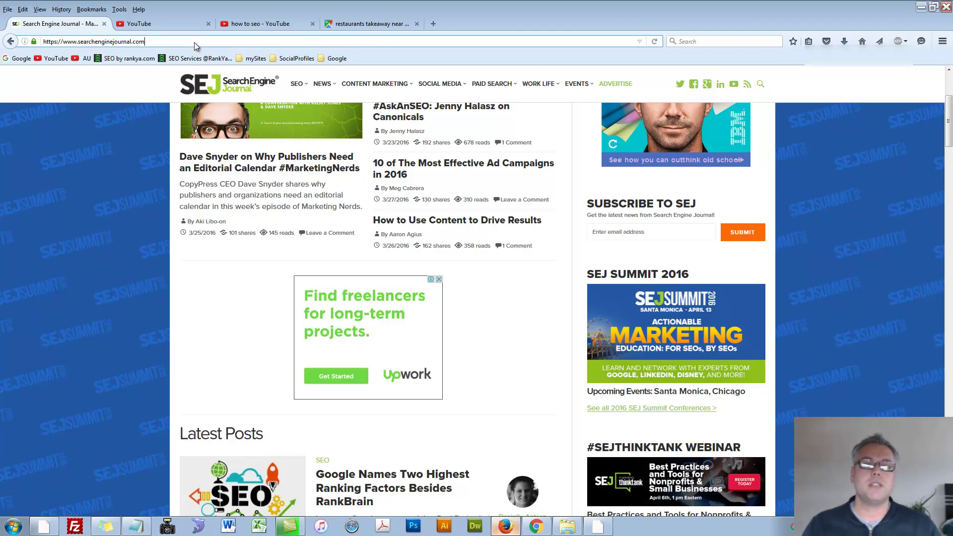
pyautogui.scroll(3, 118, 239)
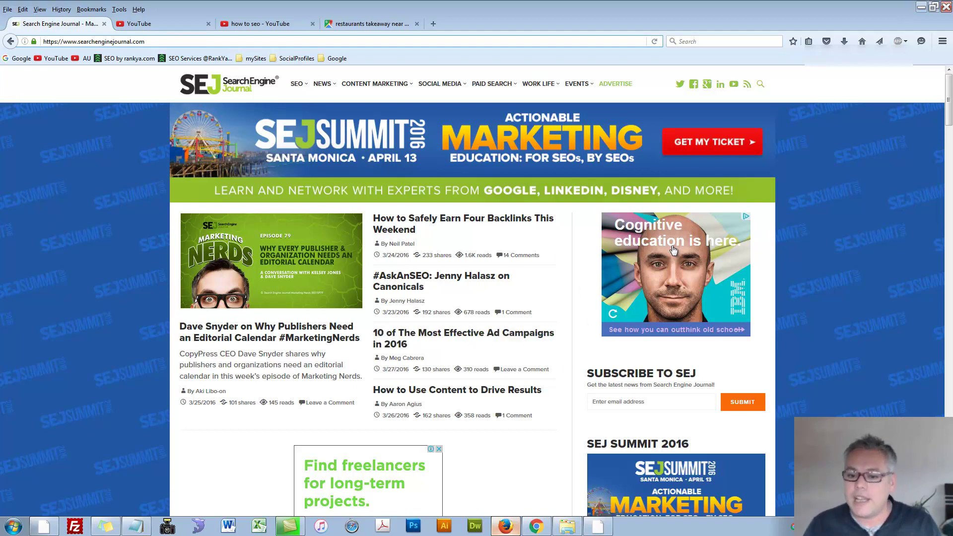
pyautogui.scroll(-7, 64, 318)
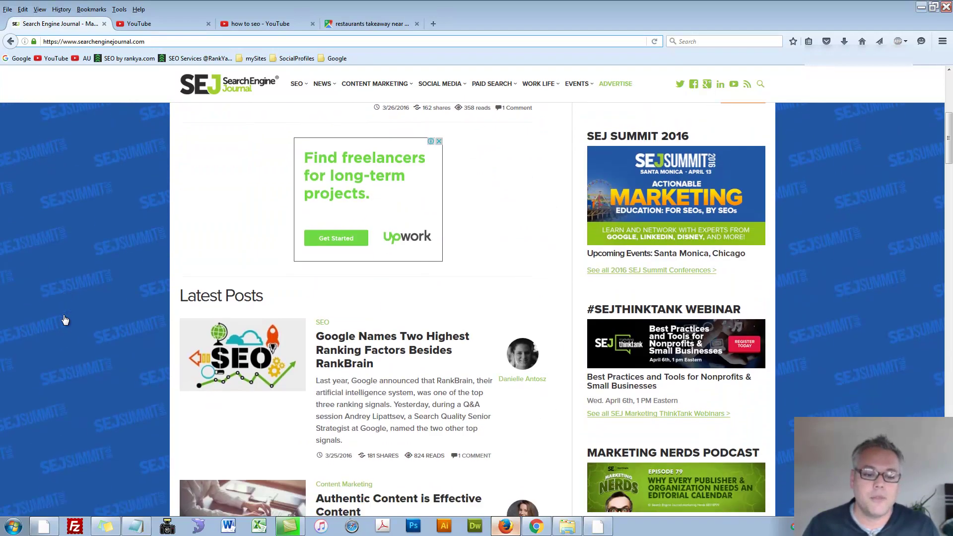
pyautogui.scroll(3, 377, 251)
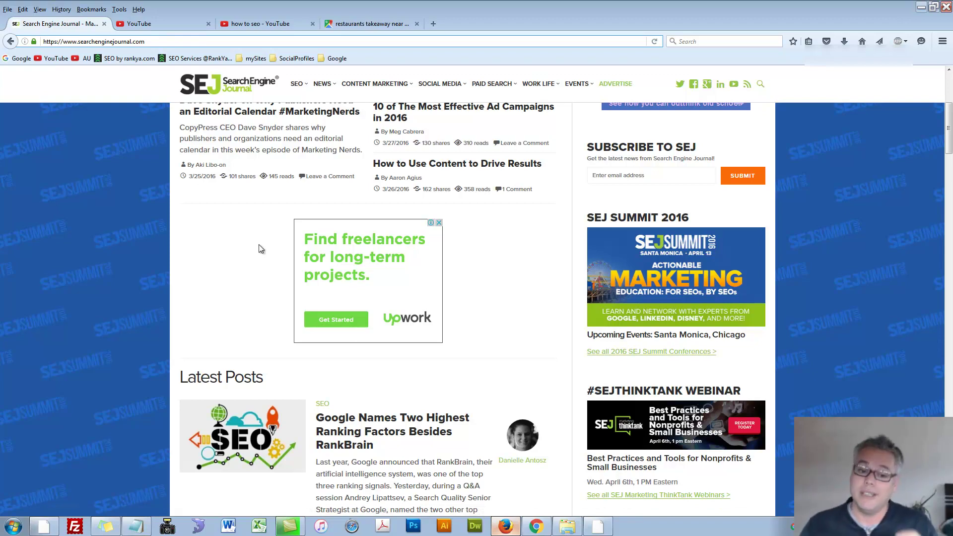
pyautogui.click(141, 24)
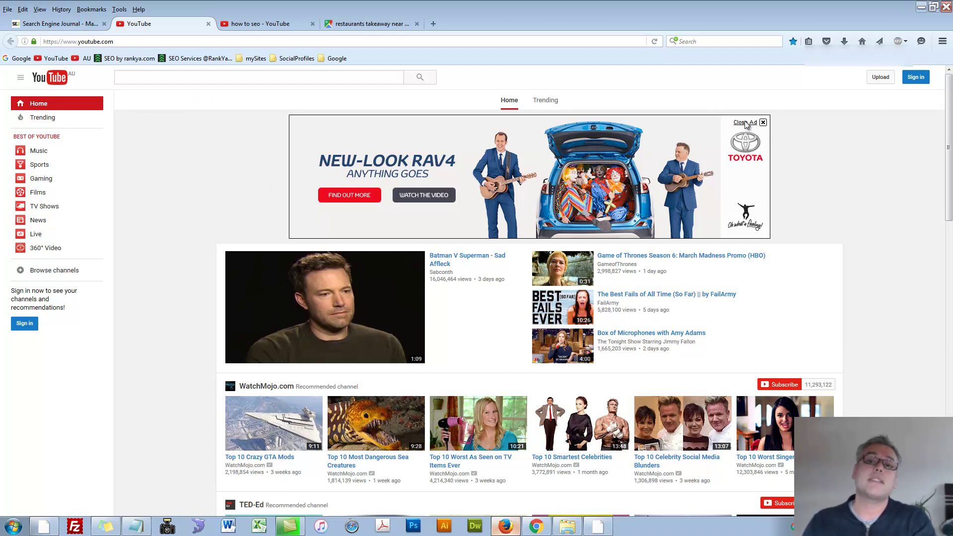
# Step: Show the YouTube 'how to seo' results with the sponsored video ad on top
pyautogui.click(263, 23)
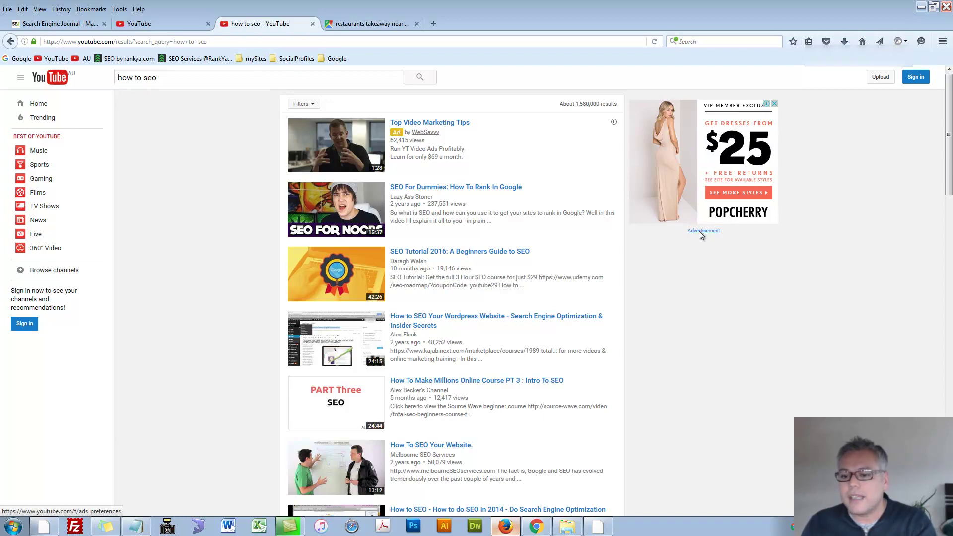
# Step: Show the Google Maps results for 'restaurants takeaway near me', with McDonald's listed as an ad
pyautogui.click(396, 20)
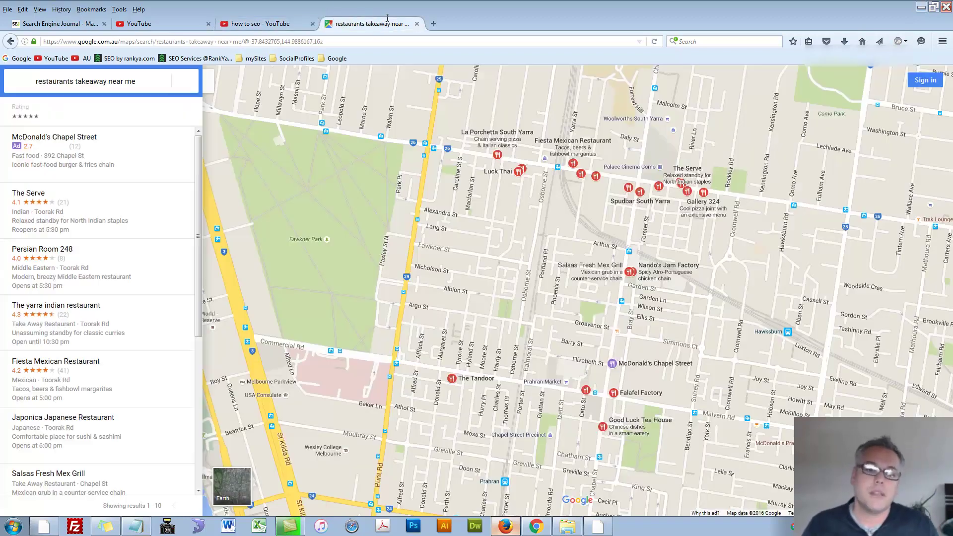
pyautogui.click(55, 82)
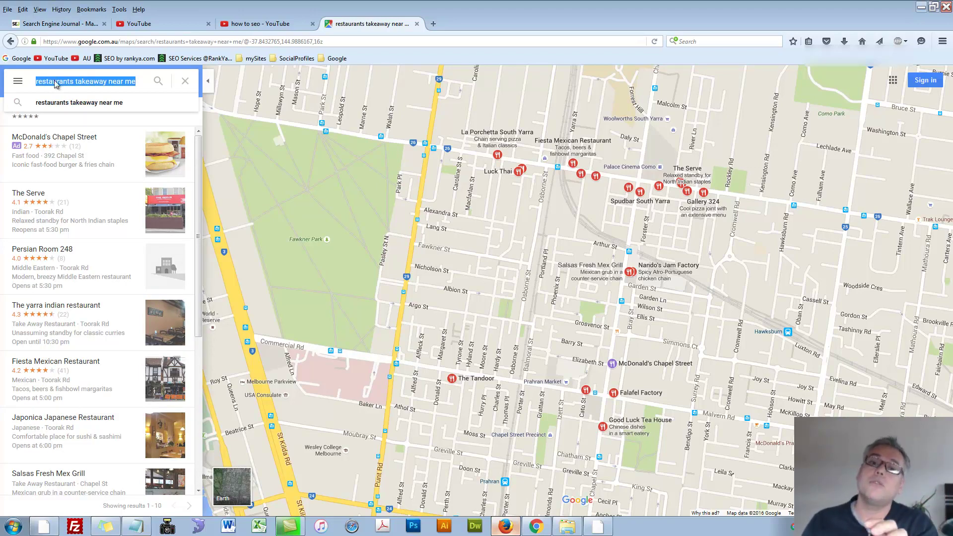
pyautogui.click(254, 21)
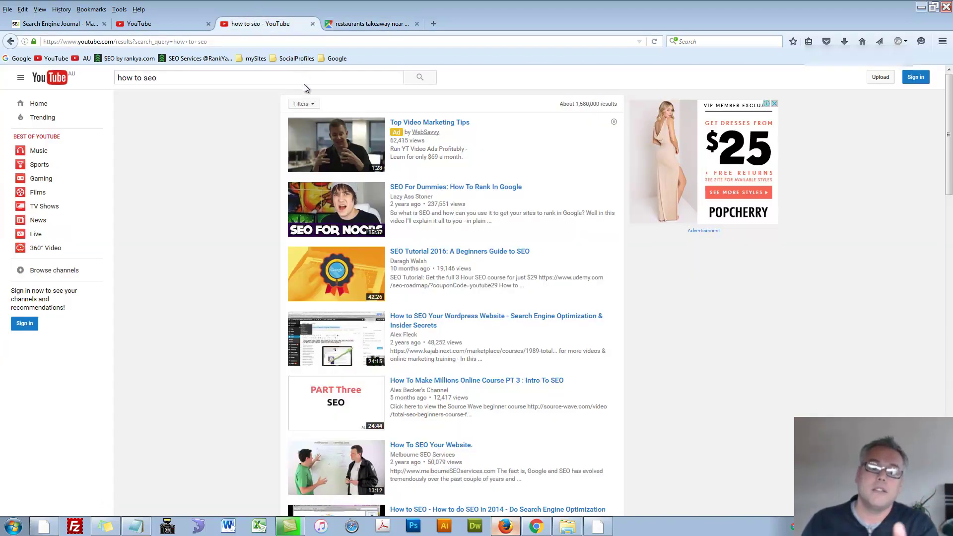
pyautogui.click(365, 19)
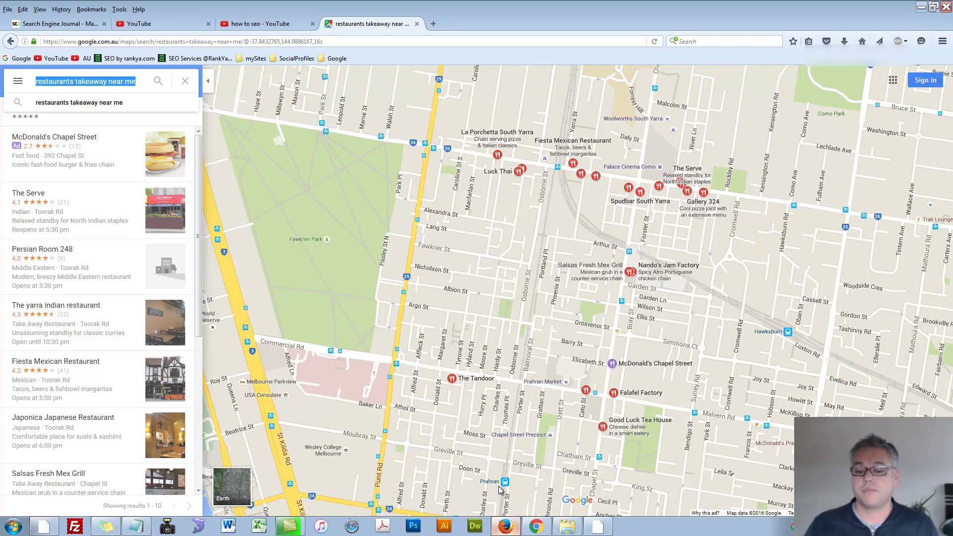
pyautogui.moveTo(535, 533)
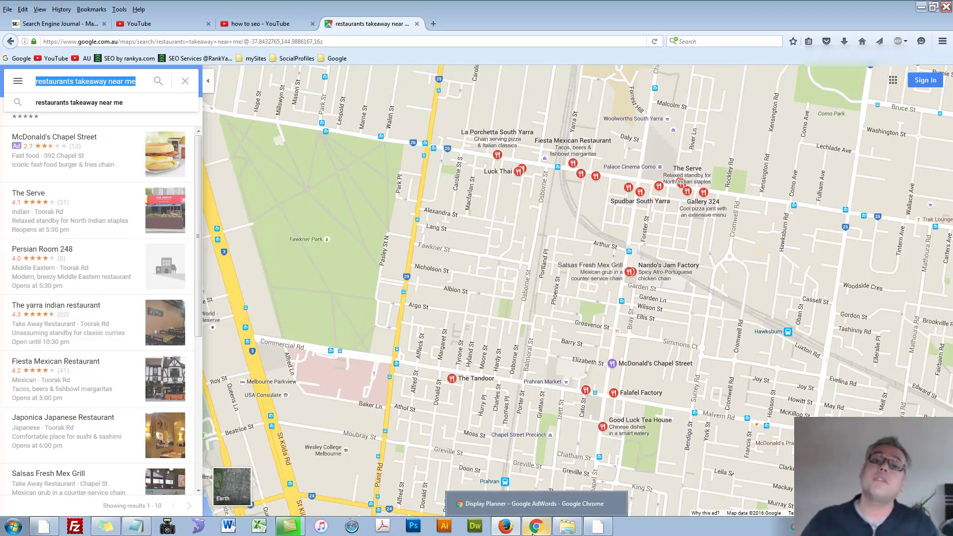
# Step: Expand the new targeting ideas search and its 'Find top placements by location' panel
pyautogui.click(535, 526)
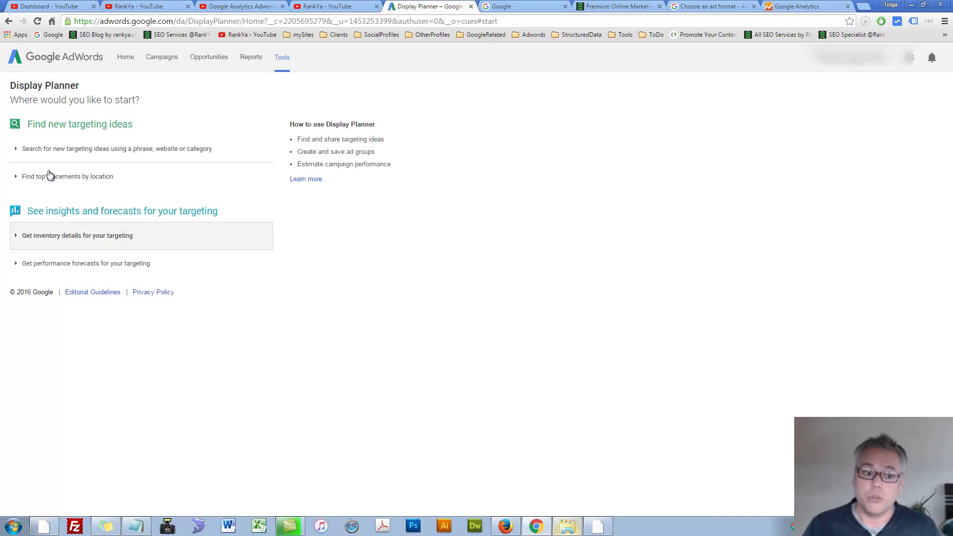
pyautogui.click(41, 149)
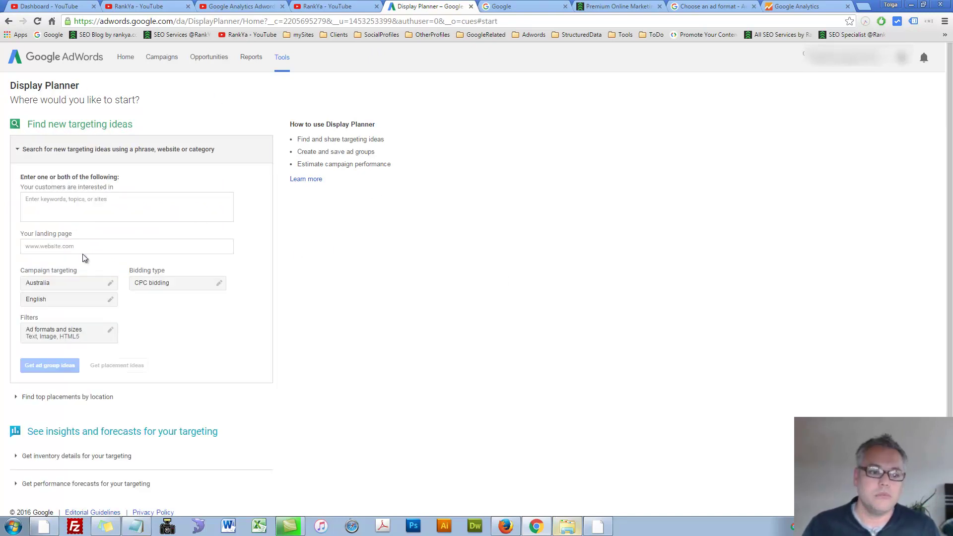
pyautogui.click(77, 214)
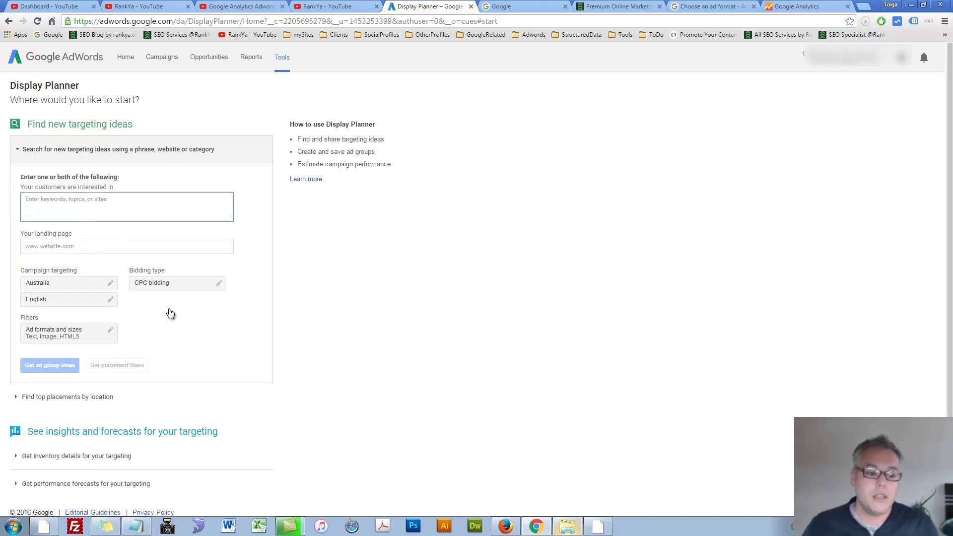
pyautogui.scroll(-1, 156, 349)
pyautogui.click(153, 388)
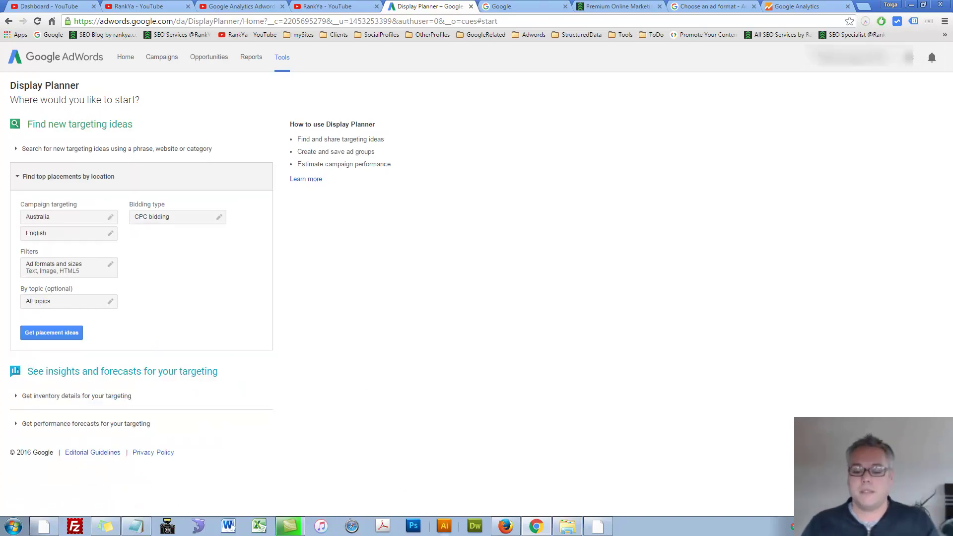
# Step: Glance at Search Engine Journal, then return to highlight the Campaign targeting section
pyautogui.click(513, 528)
pyautogui.click(59, 23)
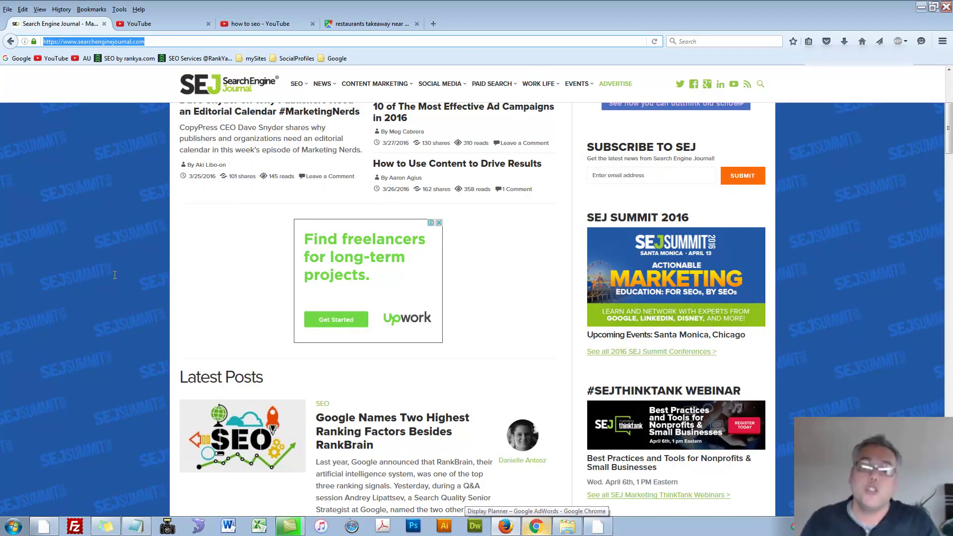
pyautogui.click(536, 528)
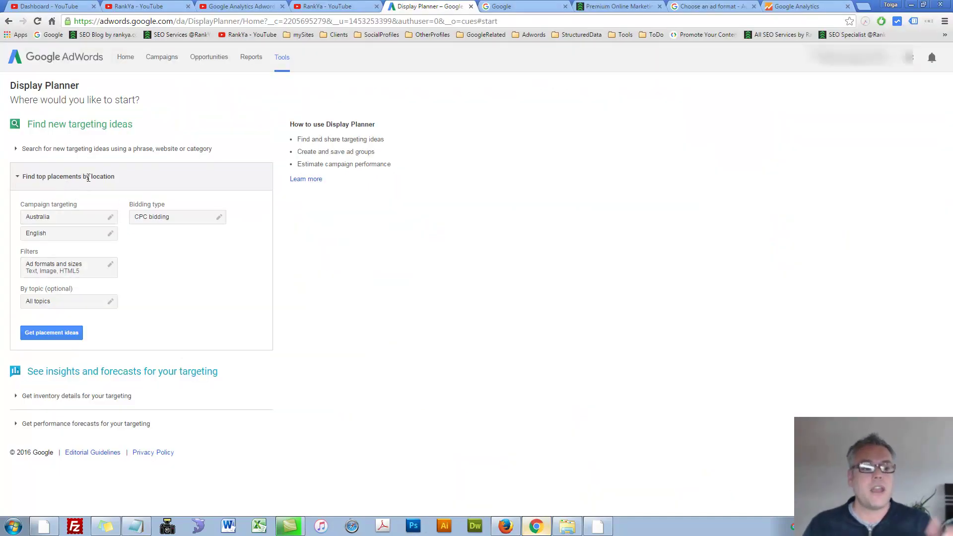
pyautogui.tripleClick(47, 204)
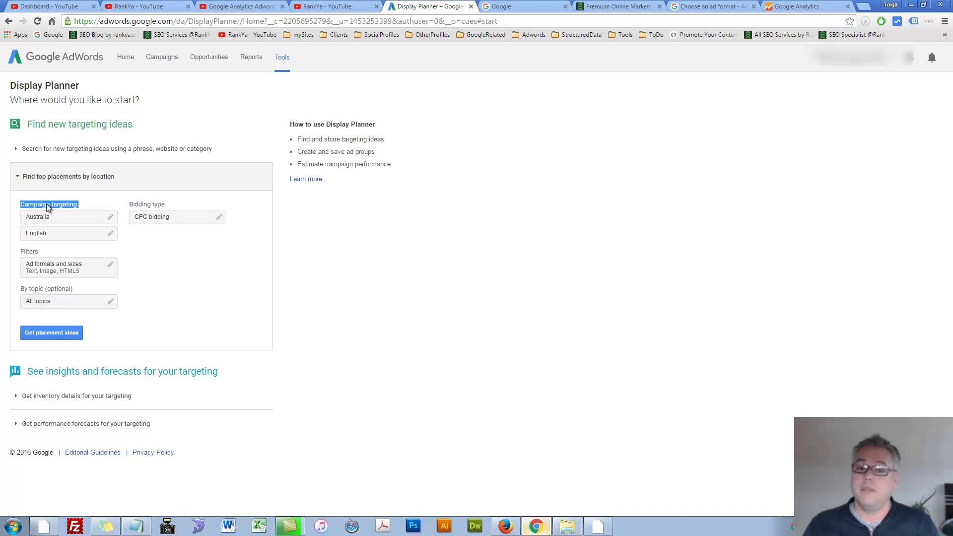
# Step: Replace Australia with United States as the targeted location and save it
pyautogui.click(111, 221)
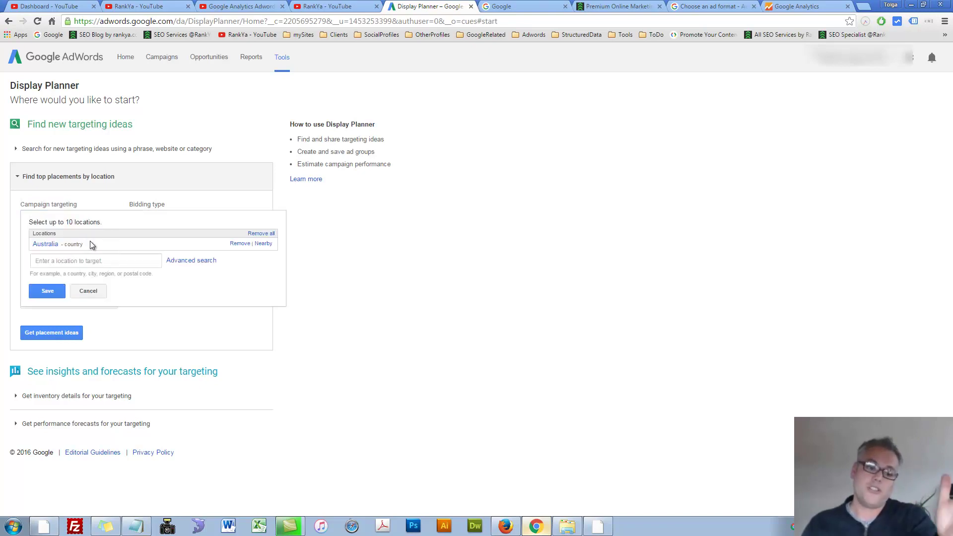
pyautogui.click(241, 244)
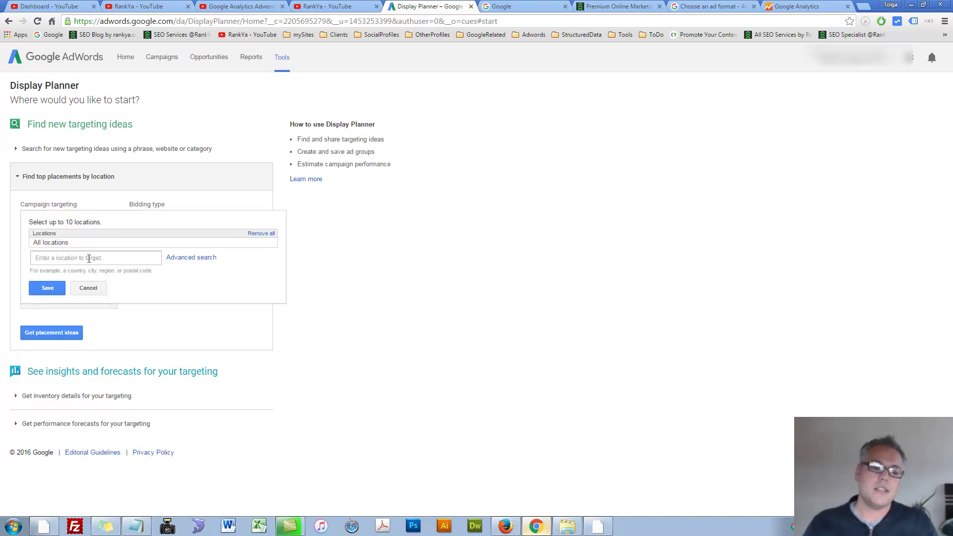
pyautogui.click(75, 258)
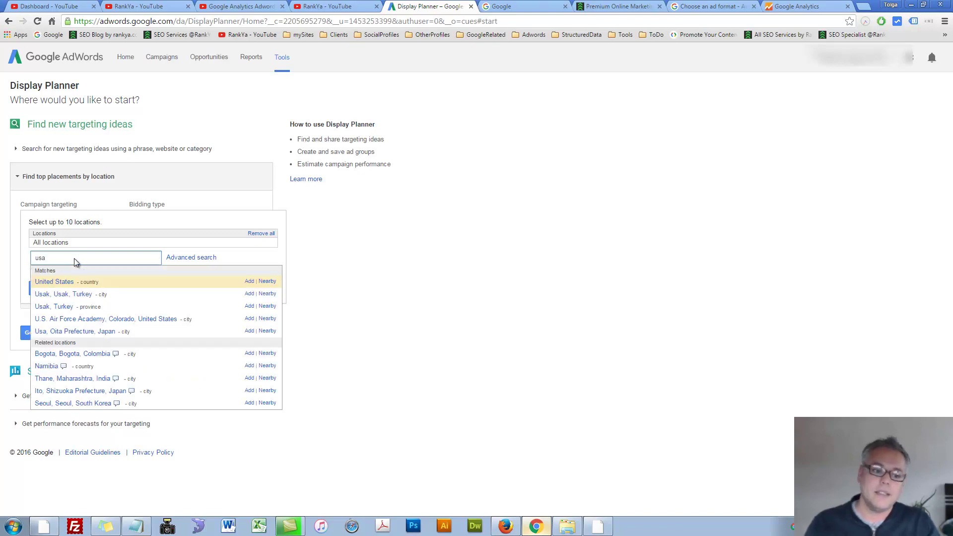
pyautogui.click(64, 282)
pyautogui.click(49, 292)
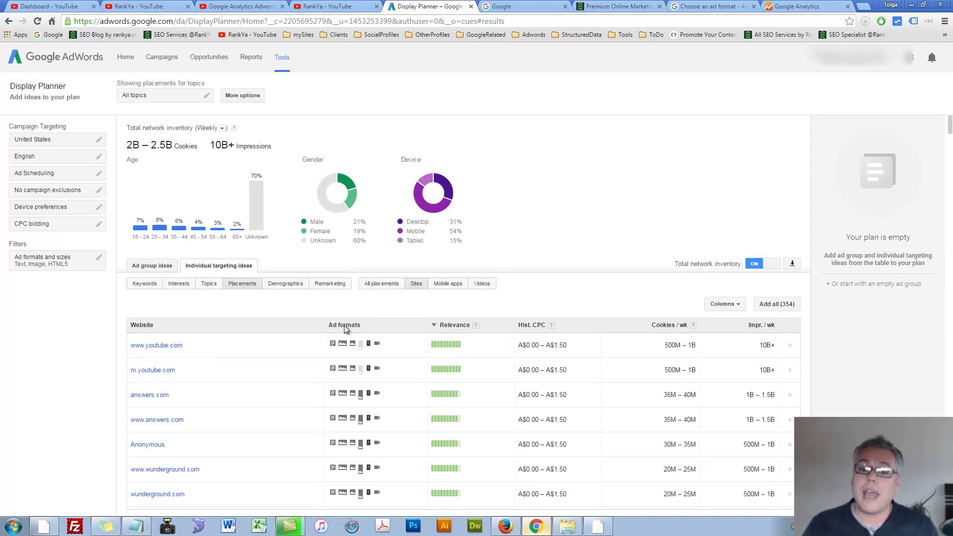
# Step: Review the United States placement ideas and their historical CPCs of A$0.00 – A$1.50
pyautogui.moveTo(333, 346)
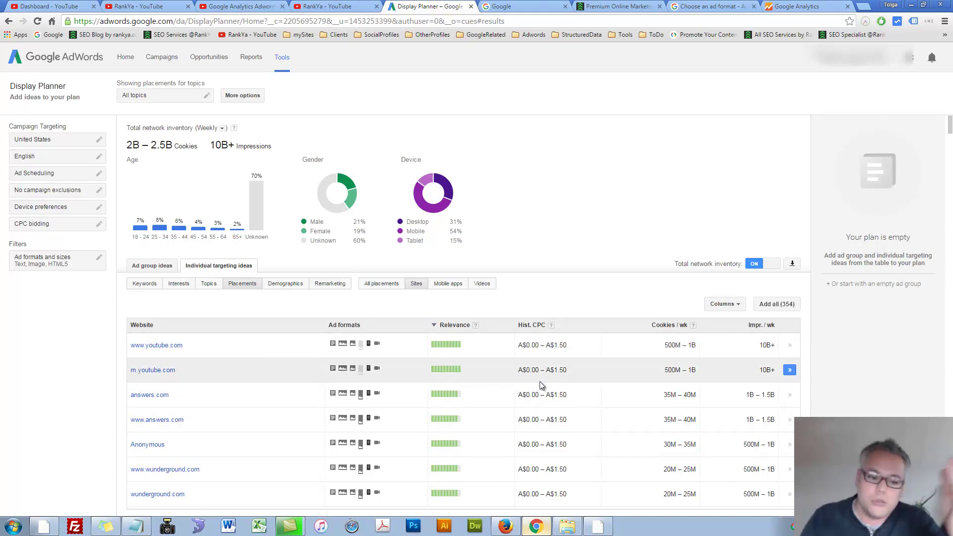
# Step: Scroll through the placements table, then view the Keywords ideas, which return none
pyautogui.scroll(-4, 540, 390)
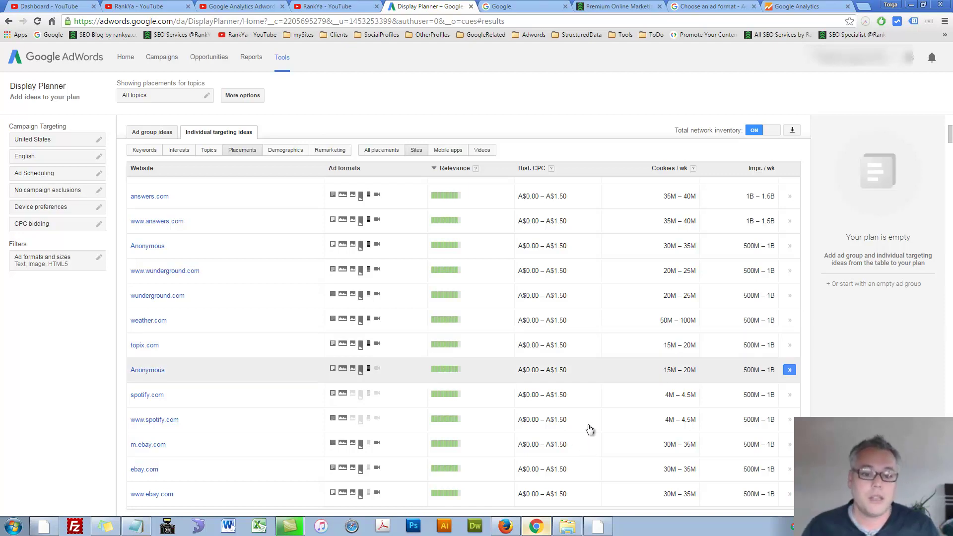
pyautogui.scroll(4, 556, 405)
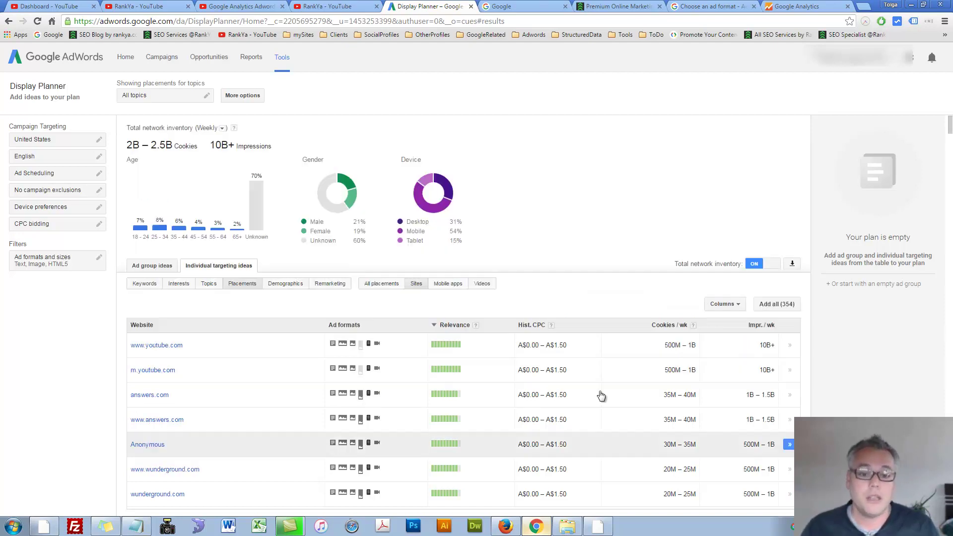
pyautogui.click(155, 283)
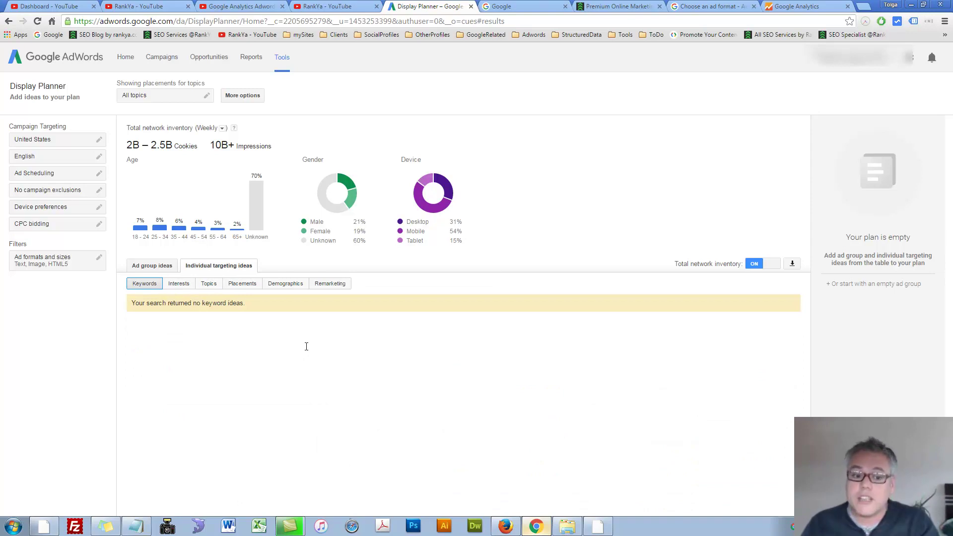
# Step: Open the Interests ideas, browse Affinity audiences under manual interest entry, and cancel without adding any
pyautogui.tripleClick(176, 305)
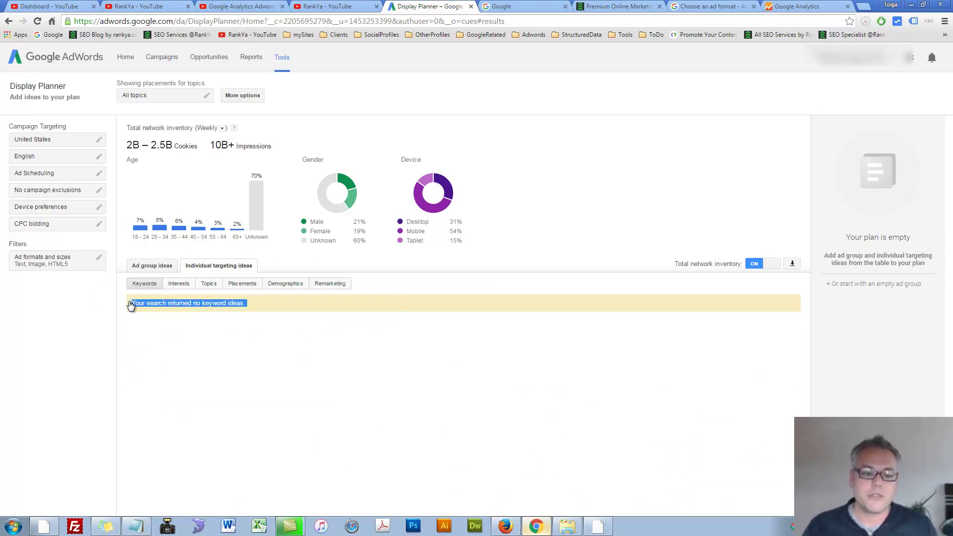
pyautogui.click(175, 284)
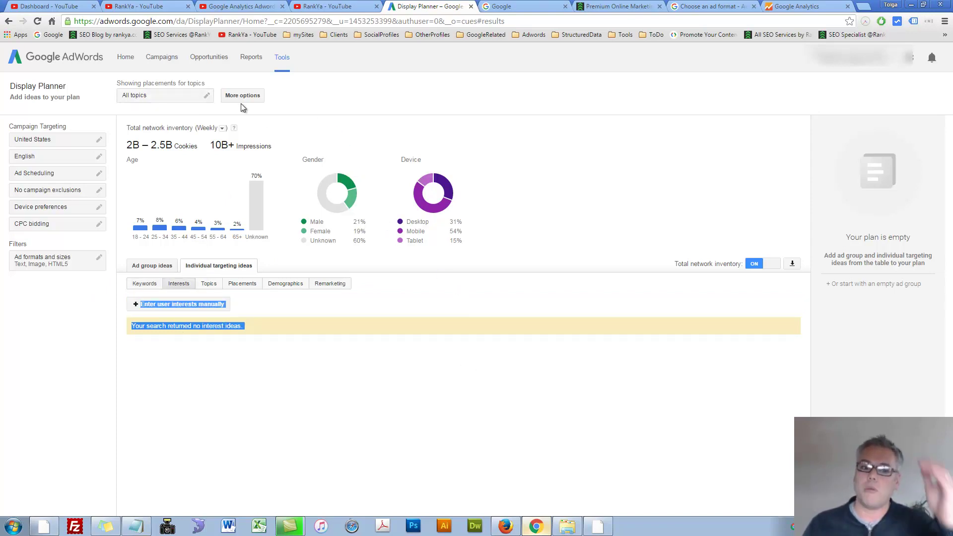
pyautogui.click(360, 354)
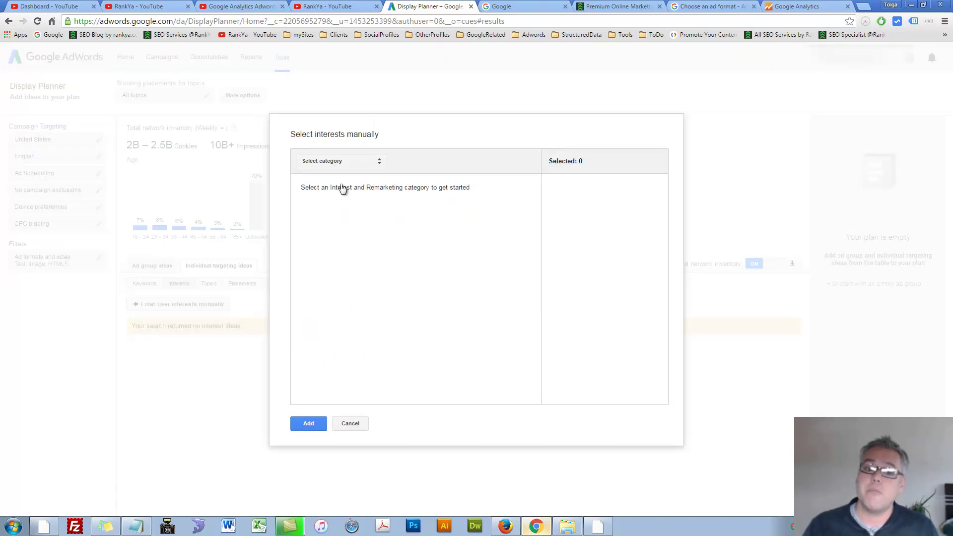
pyautogui.click(344, 161)
pyautogui.click(346, 177)
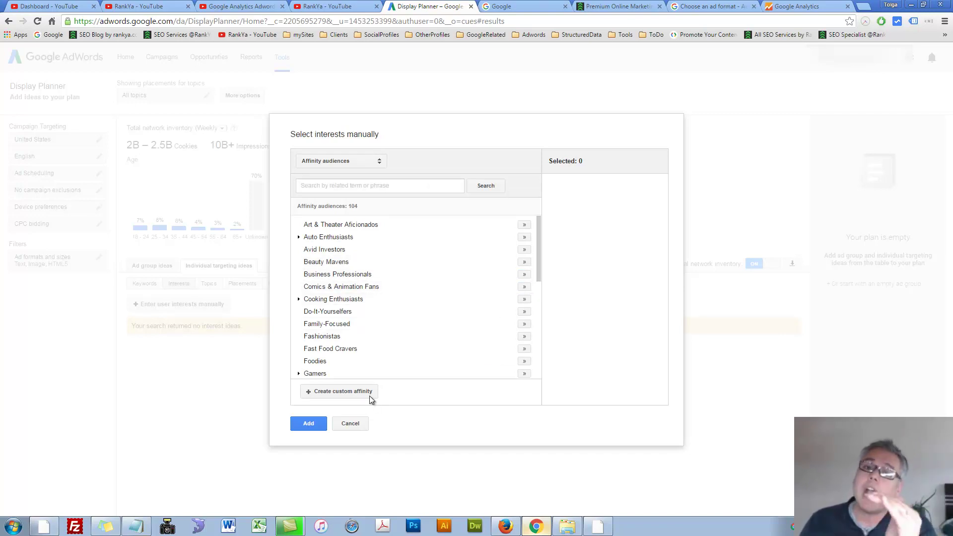
pyautogui.click(350, 424)
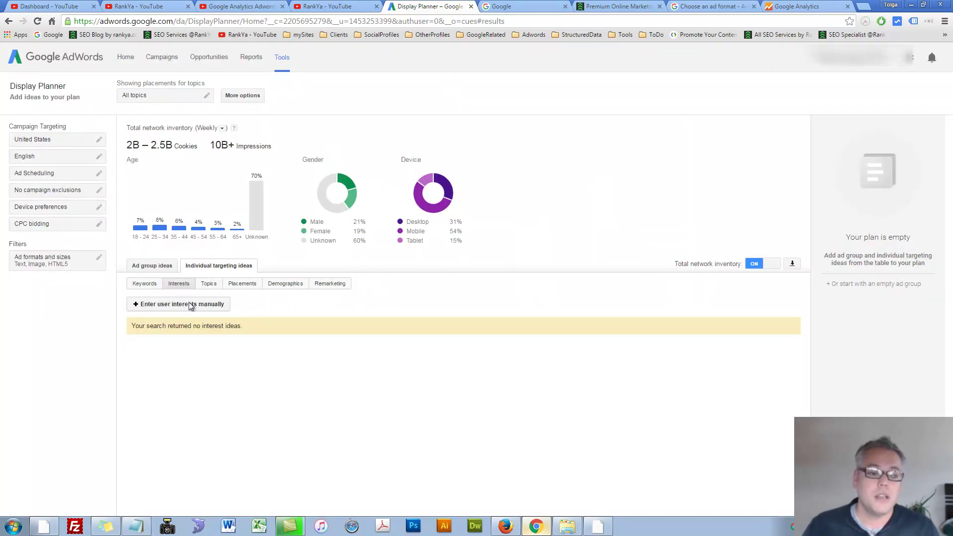
# Step: Browse topic ideas manually, trying 'seo course' and Computers & Electronics > Computer Hardware, adding none
pyautogui.click(205, 286)
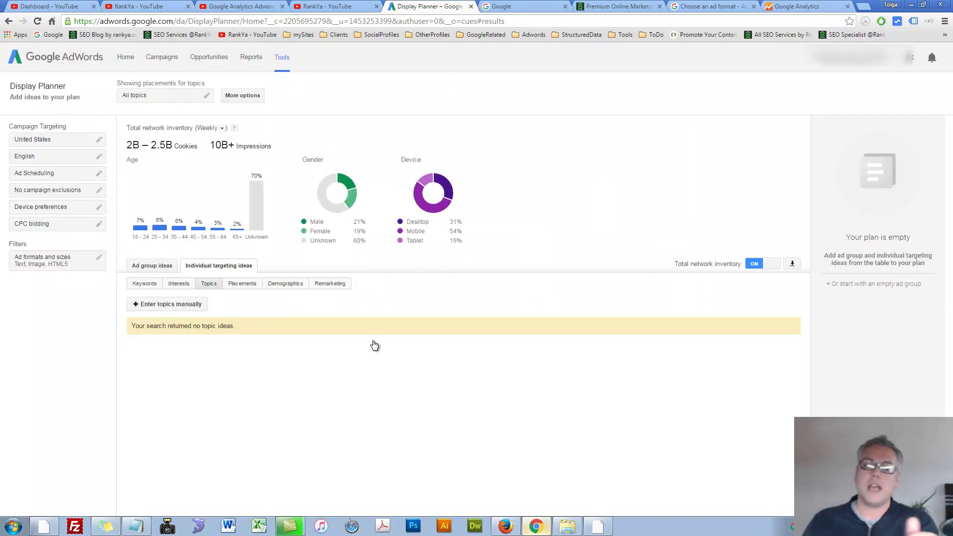
pyautogui.click(193, 307)
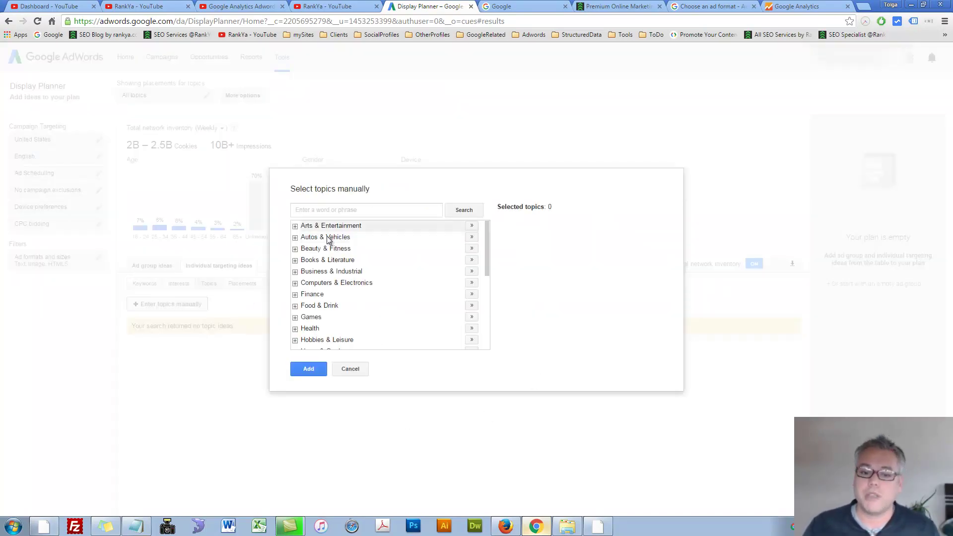
pyautogui.click(321, 210)
pyautogui.write('seo course')
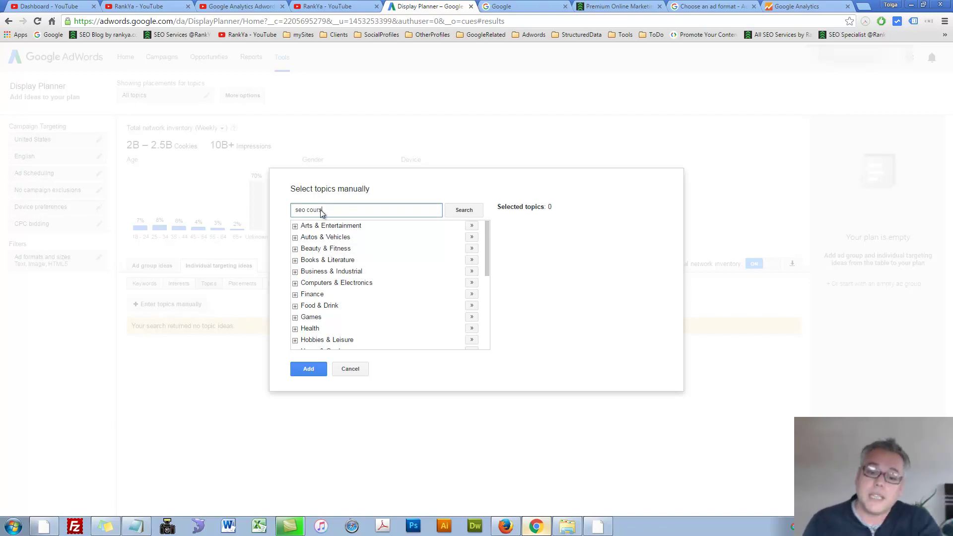
pyautogui.press('BackSpace')
pyautogui.press('BackSpace')
pyautogui.press('BackSpace')
pyautogui.press('BackSpace')
pyautogui.press('BackSpace')
pyautogui.press('BackSpace')
pyautogui.press('BackSpace')
pyautogui.press('BackSpace')
pyautogui.press('BackSpace')
pyautogui.press('BackSpace')
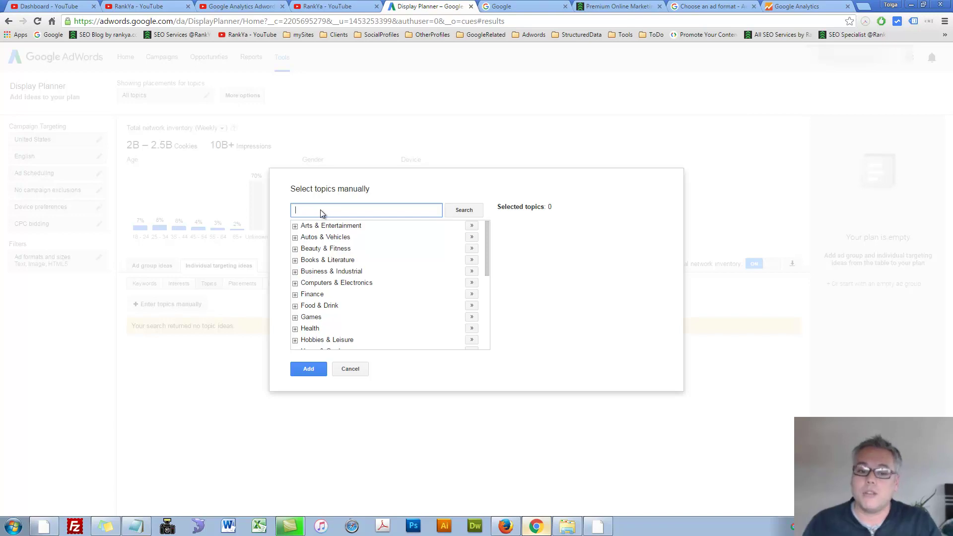
pyautogui.click(295, 283)
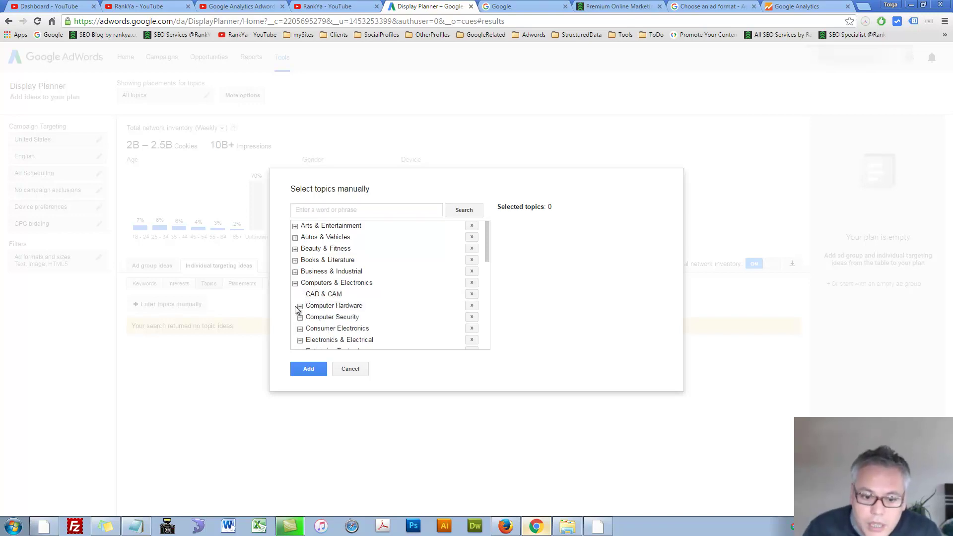
pyautogui.click(300, 306)
pyautogui.click(353, 369)
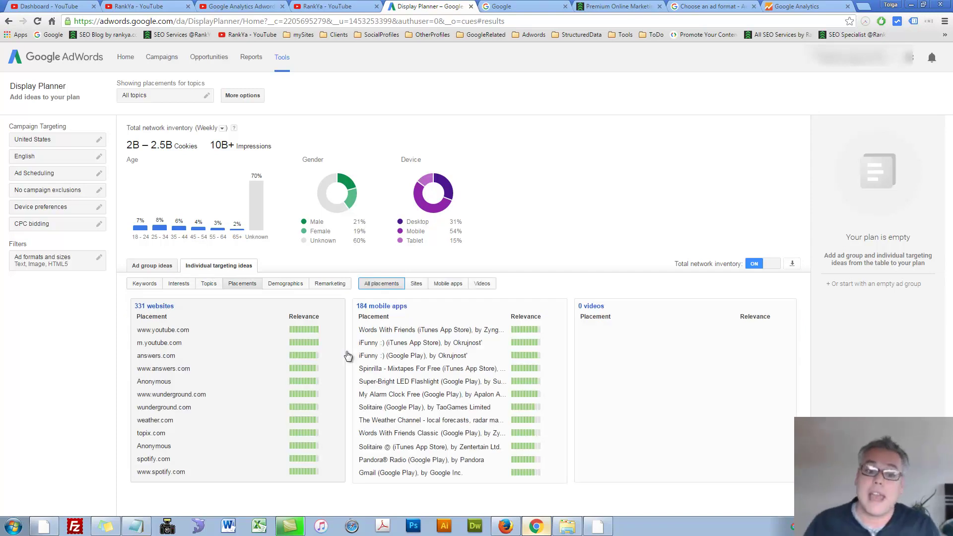
# Step: Add the 55-64 age group from demographic ideas to the plan, then show remarketing list ideas
pyautogui.click(282, 284)
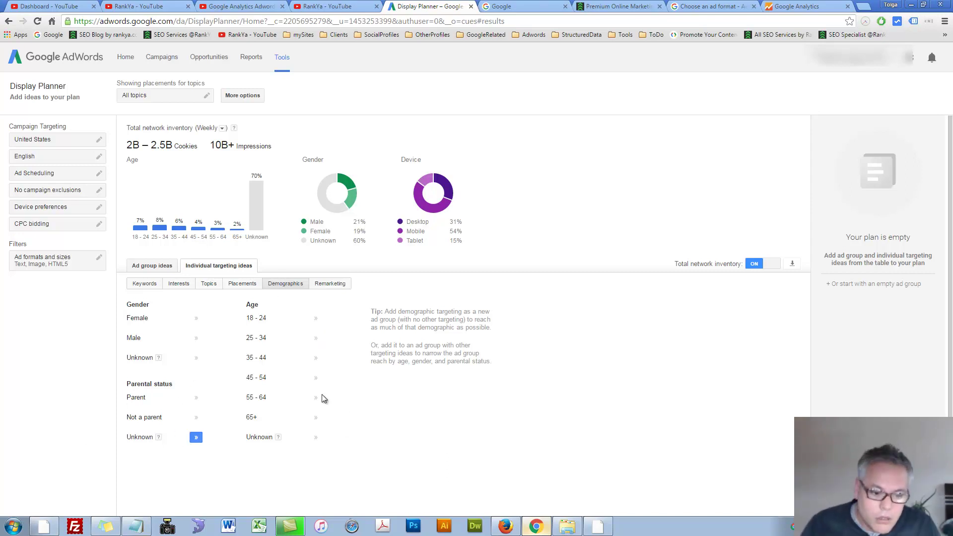
pyautogui.scroll(-1, 319, 397)
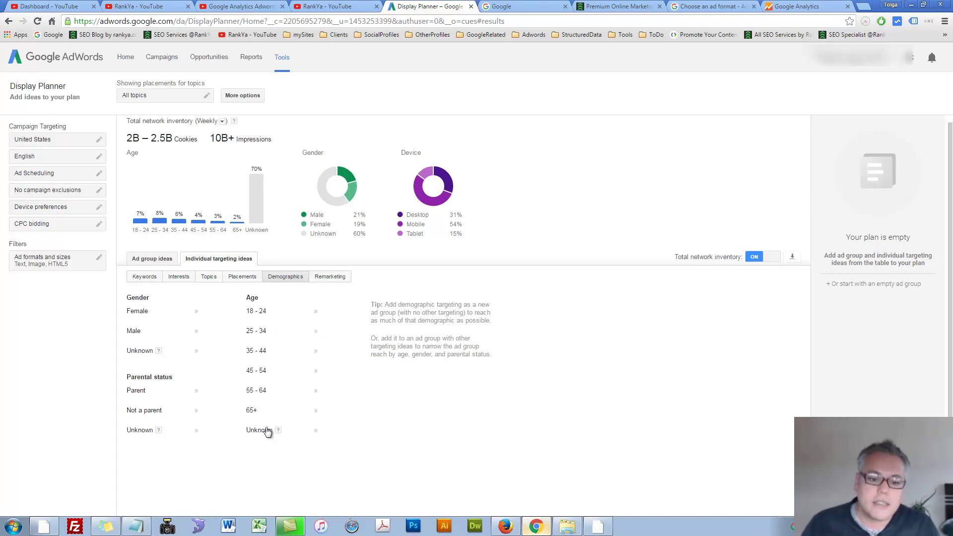
pyautogui.click(316, 392)
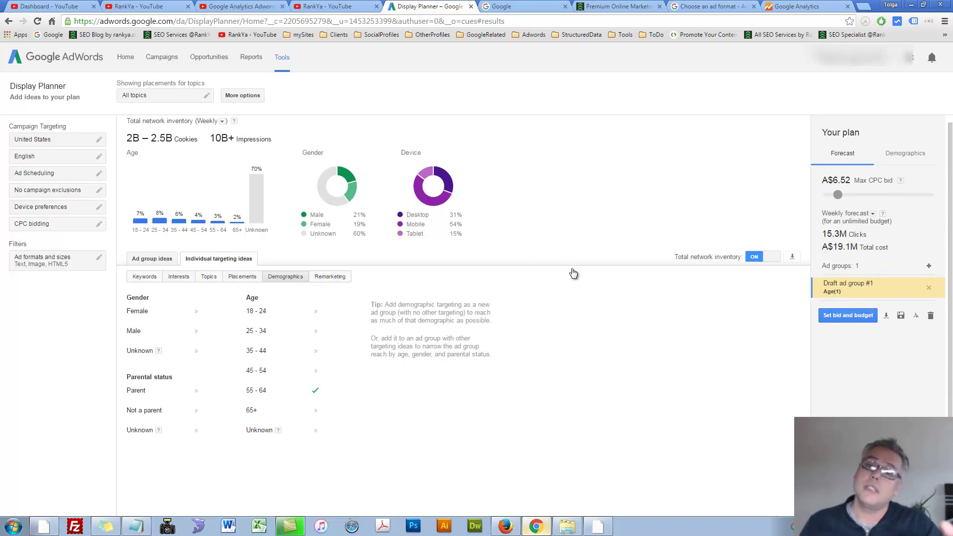
pyautogui.click(330, 277)
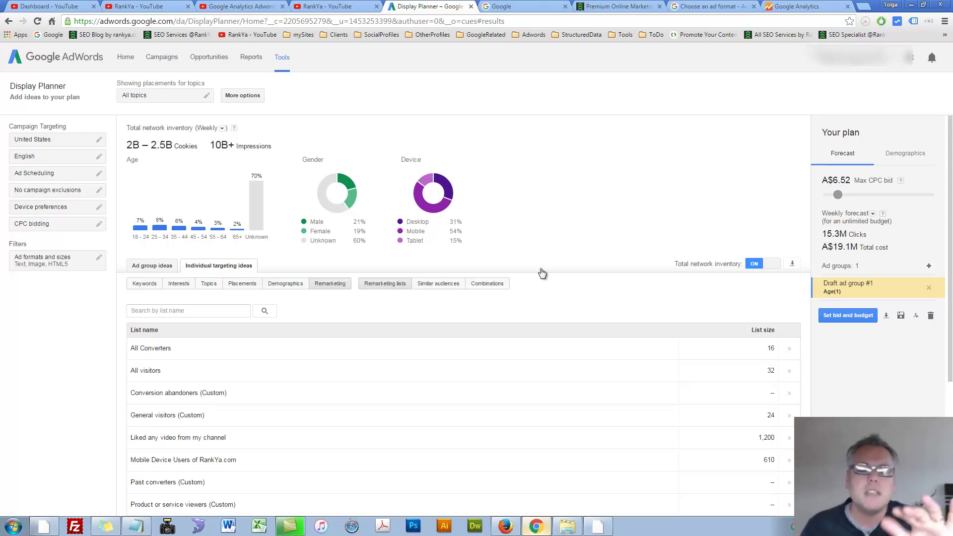
pyautogui.click(57, 263)
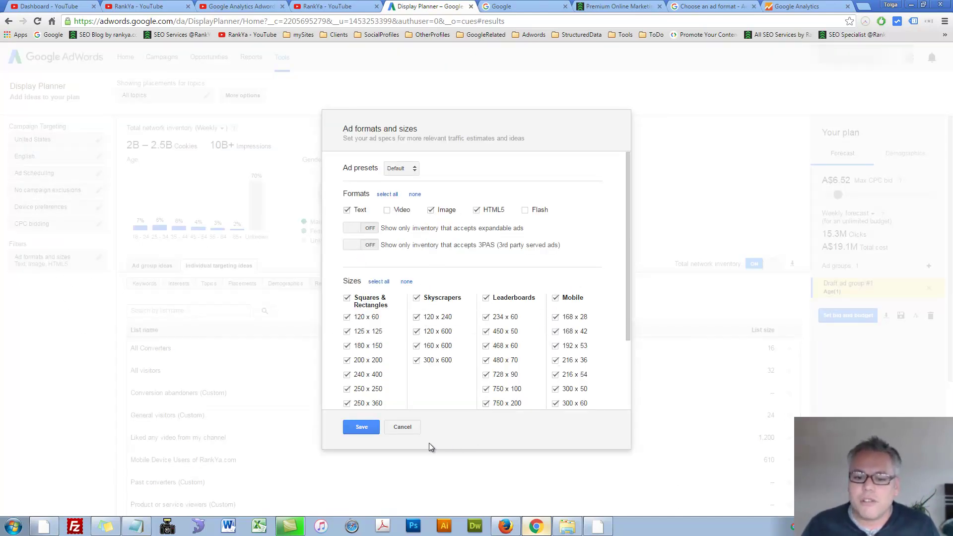
pyautogui.click(402, 428)
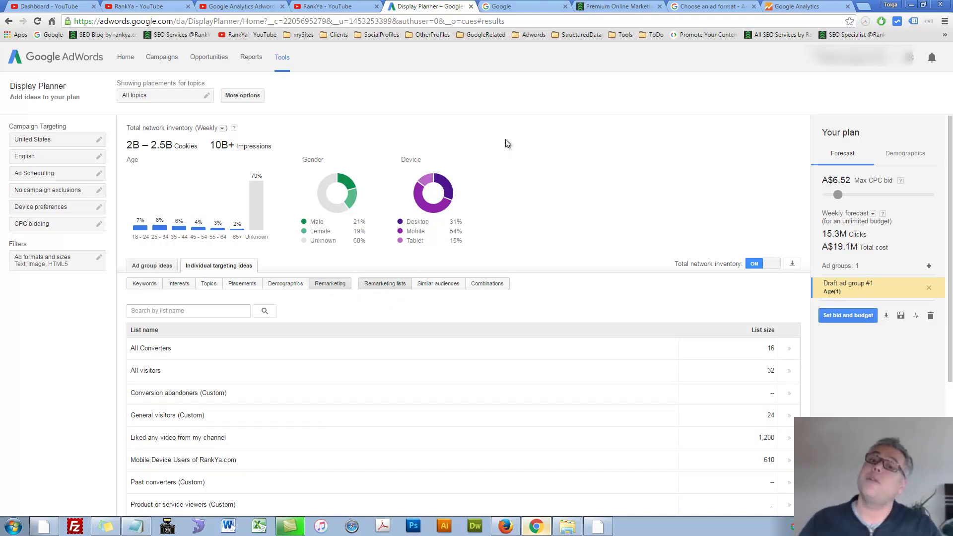
# Step: Switch to the Premium Online Marketing Courses page and scroll back to its intro video
pyautogui.click(615, 6)
pyautogui.moveTo(230, 193); pyautogui.dragTo(466, 191)
pyautogui.scroll(-10, 430, 234)
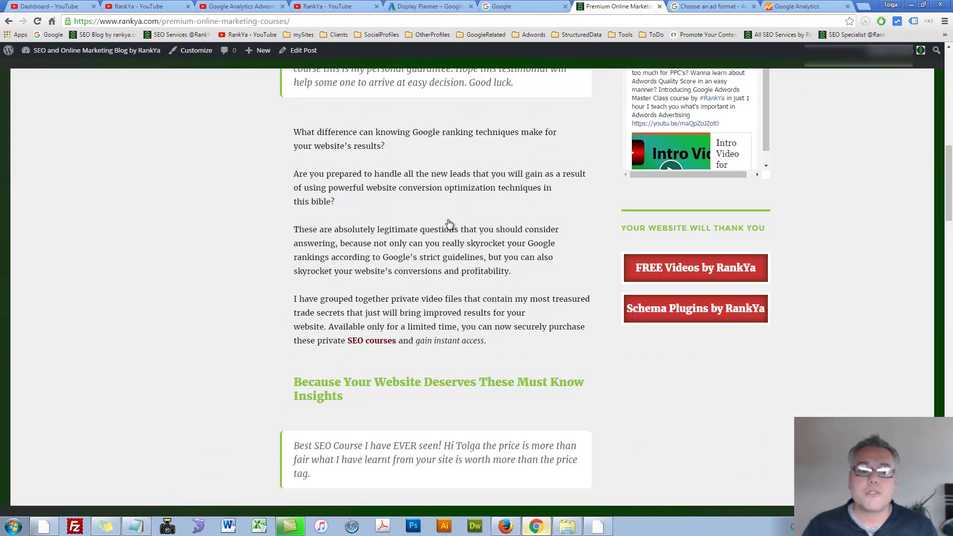
pyautogui.scroll(10, 446, 226)
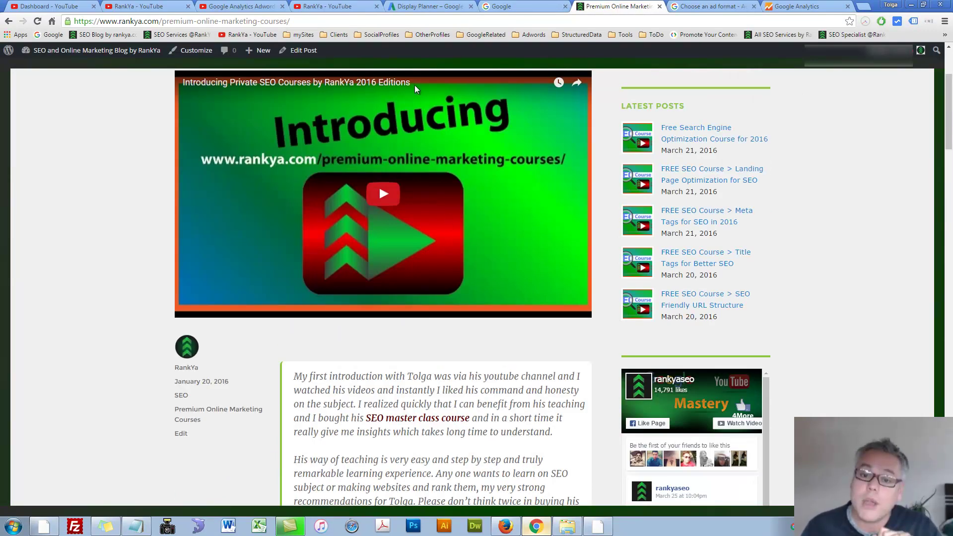
# Step: Review the Analytics Data Collection settings for remarketing and advertising reporting, then return to Display Planner
pyautogui.click(797, 6)
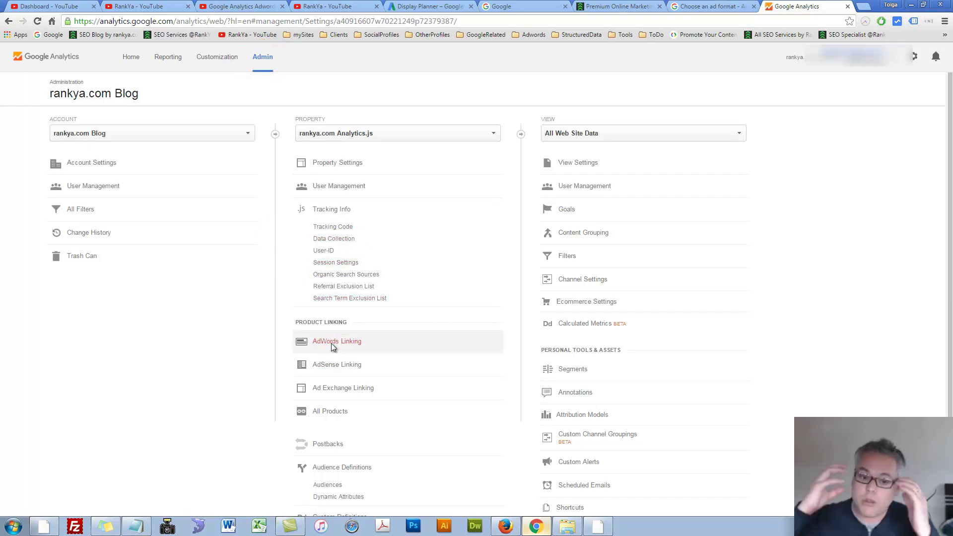
pyautogui.click(365, 243)
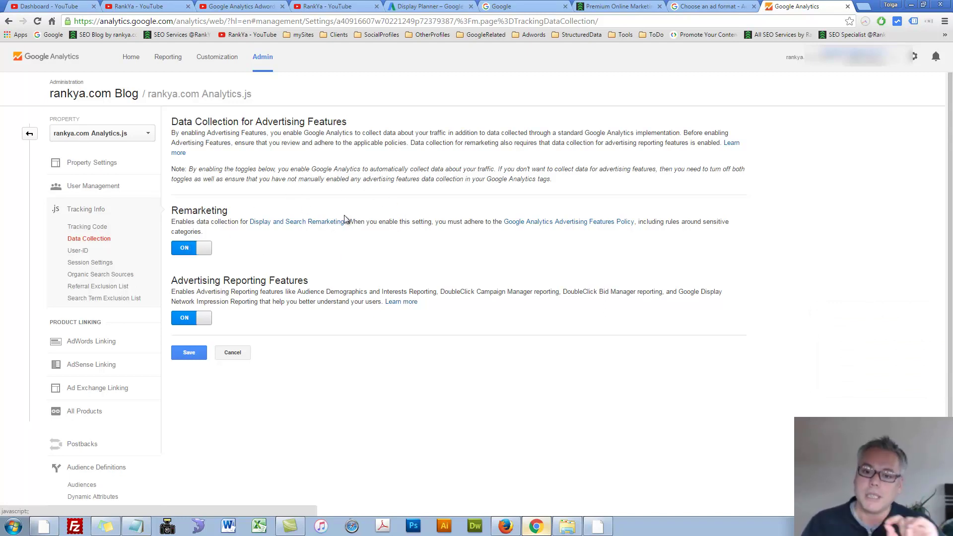
pyautogui.click(427, 7)
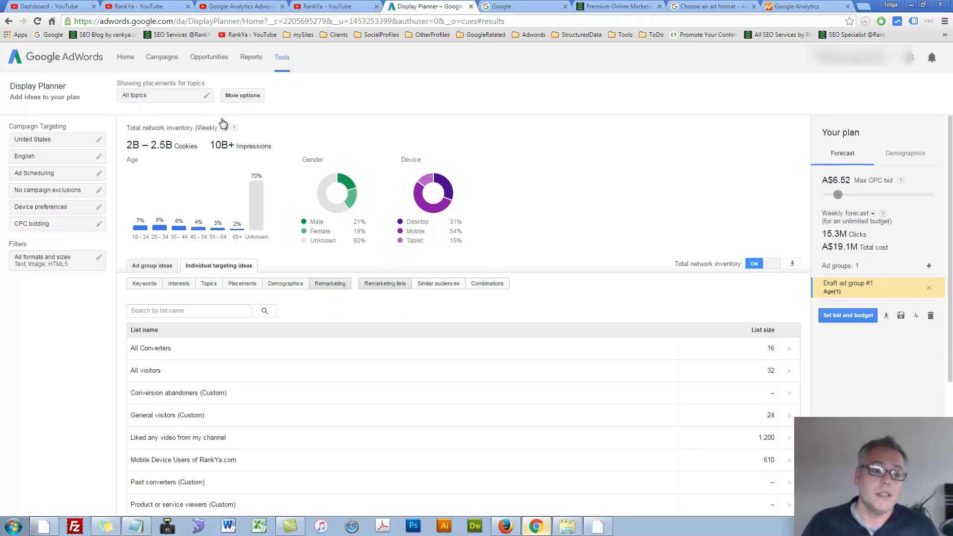
# Step: Open Shared library > Audiences and preview the + Remarketing List types without creating one
pyautogui.click(155, 59)
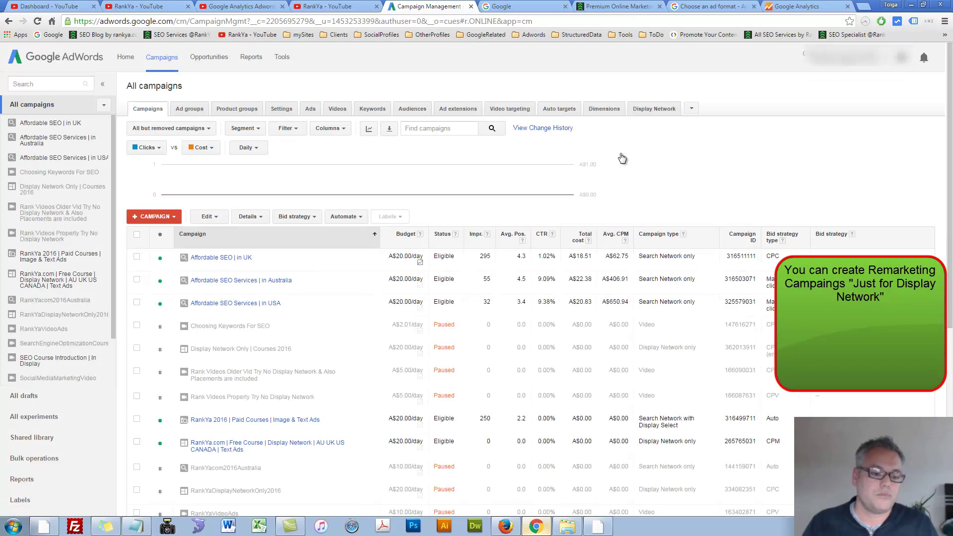
pyautogui.click(61, 437)
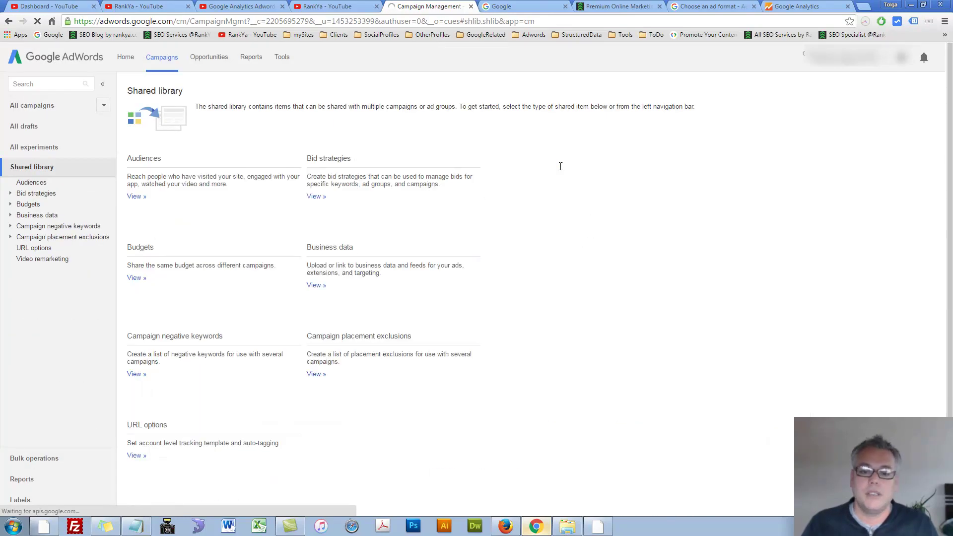
pyautogui.click(136, 198)
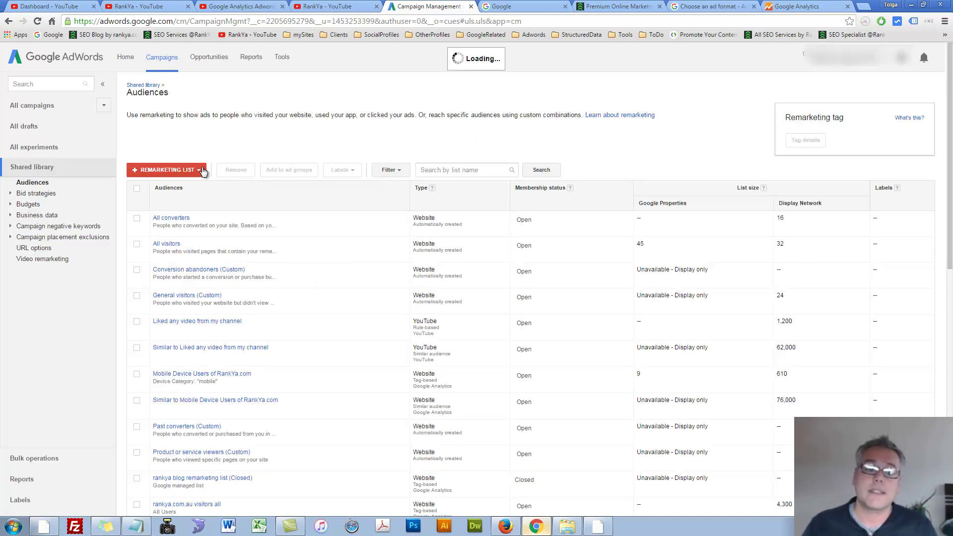
pyautogui.click(176, 171)
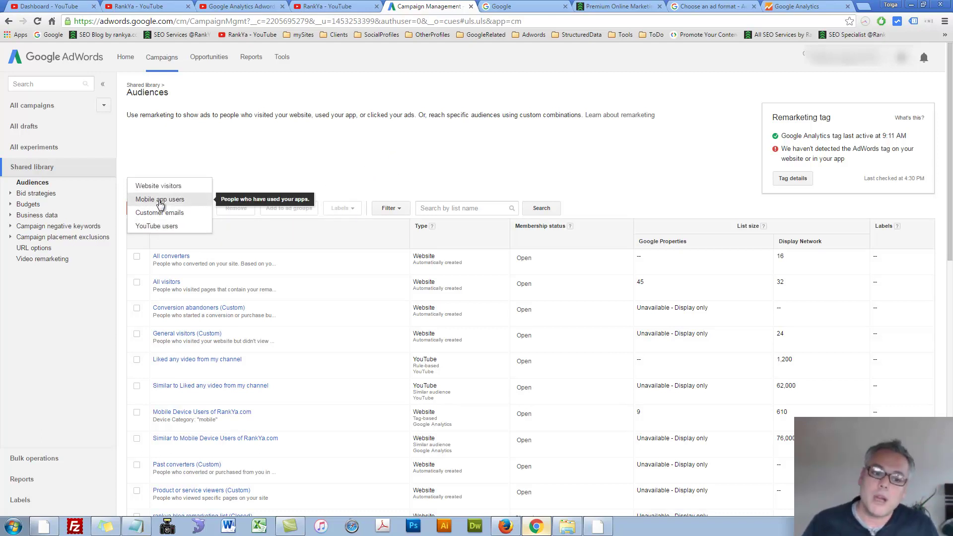
pyautogui.click(397, 153)
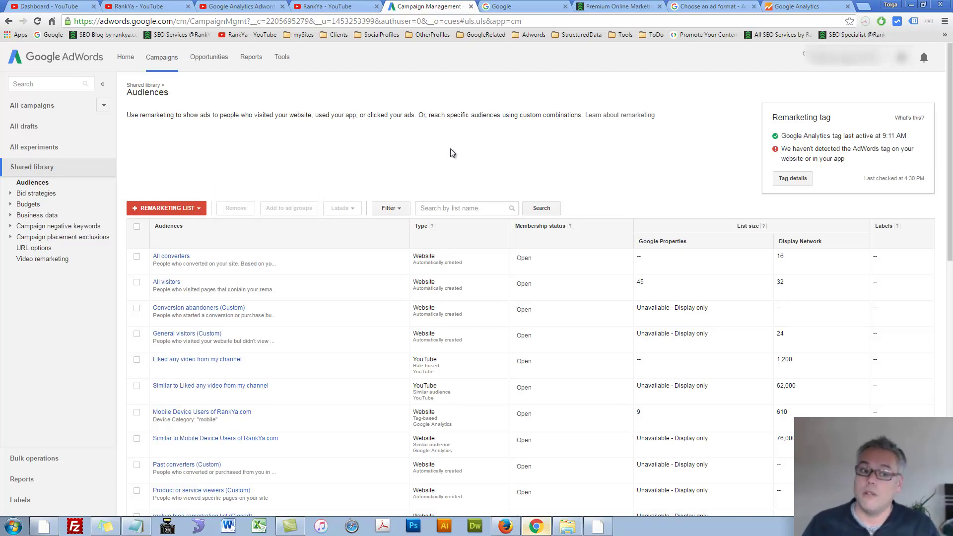
# Step: Start a new Analytics audience under Admin > Audiences and review destination accounts without choosing one
pyautogui.click(795, 9)
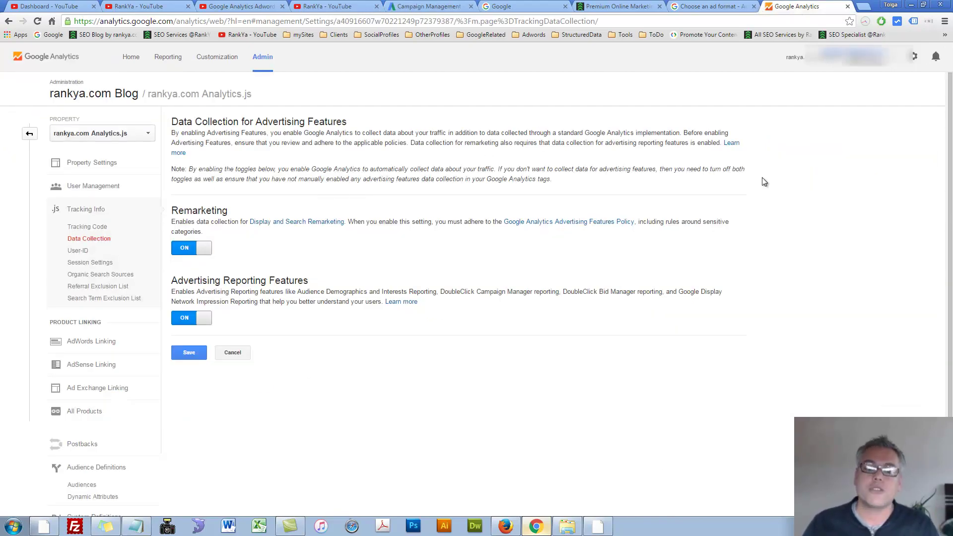
pyautogui.click(28, 134)
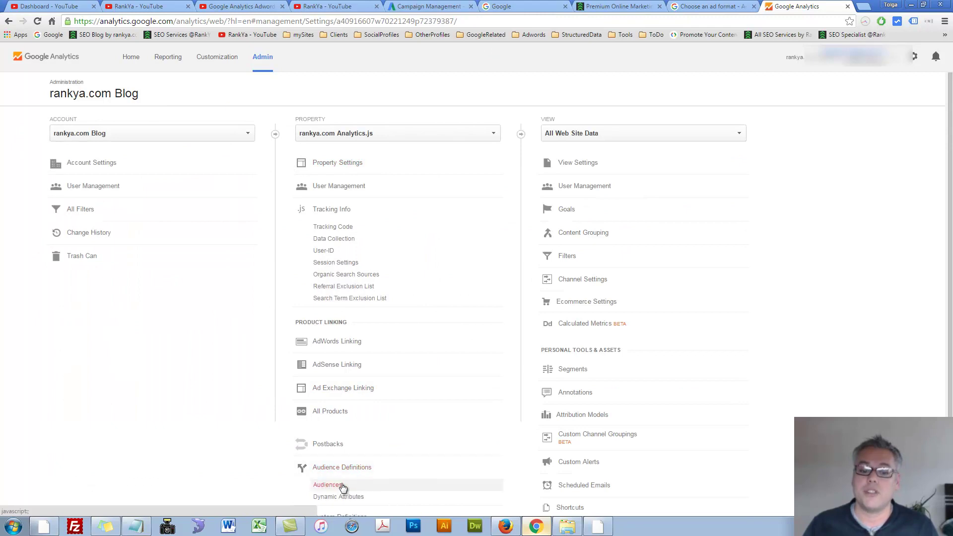
pyautogui.click(339, 487)
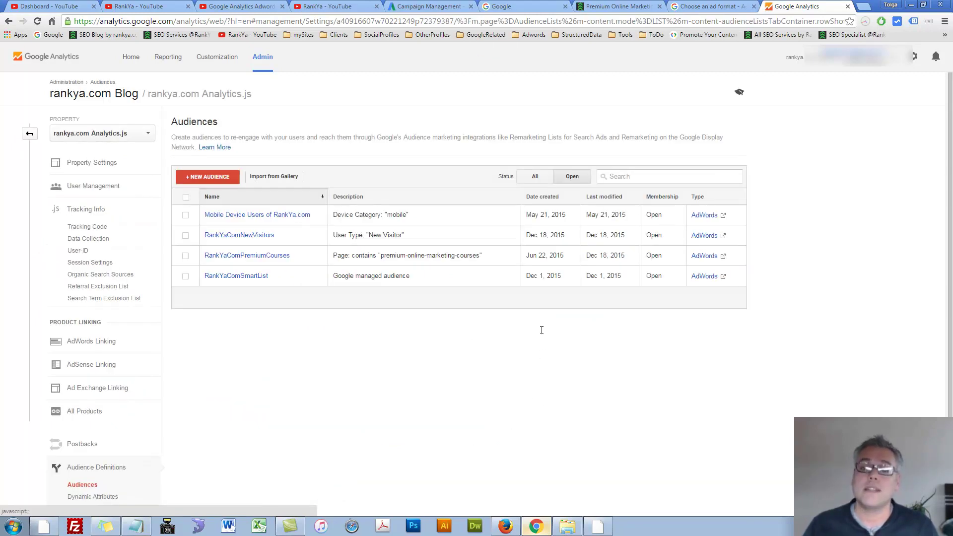
pyautogui.click(197, 178)
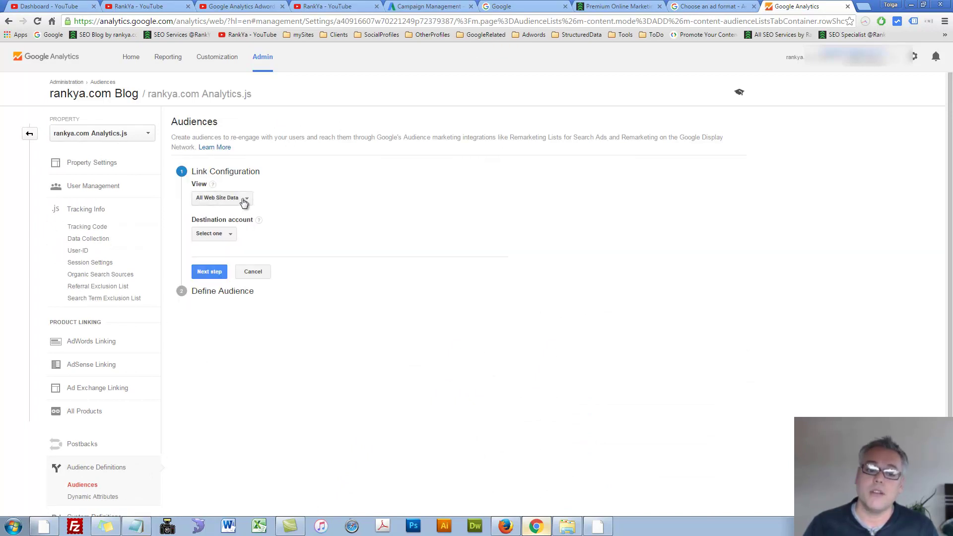
pyautogui.click(225, 234)
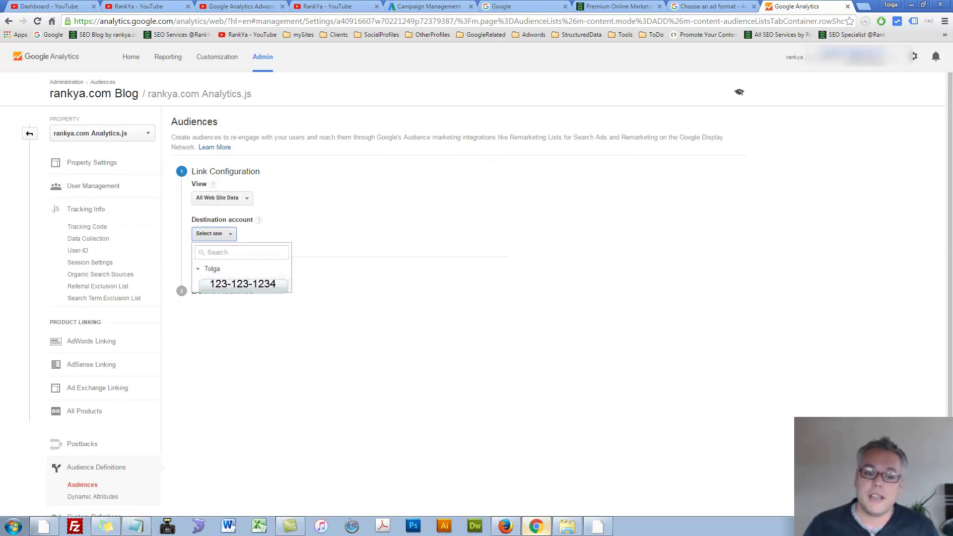
pyautogui.click(478, 187)
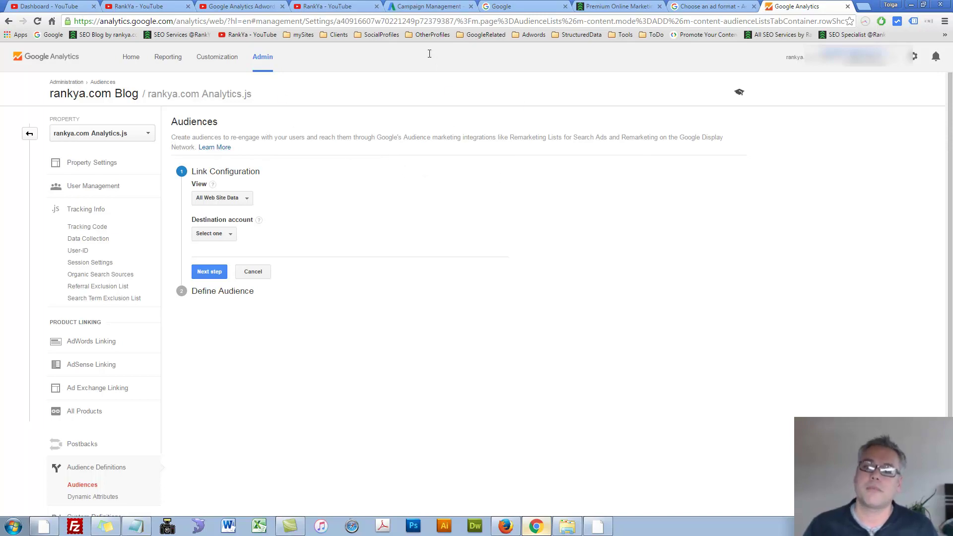
# Step: Open Tools > Display Planner in AdWords, then switch to the RankYa YouTube 'keyword planner' results
pyautogui.click(430, 7)
pyautogui.click(282, 56)
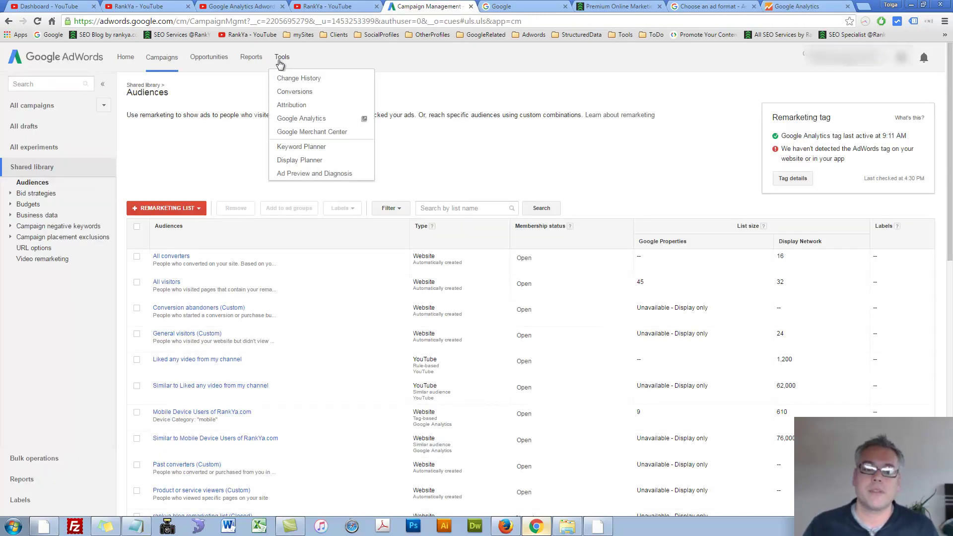
pyautogui.click(287, 160)
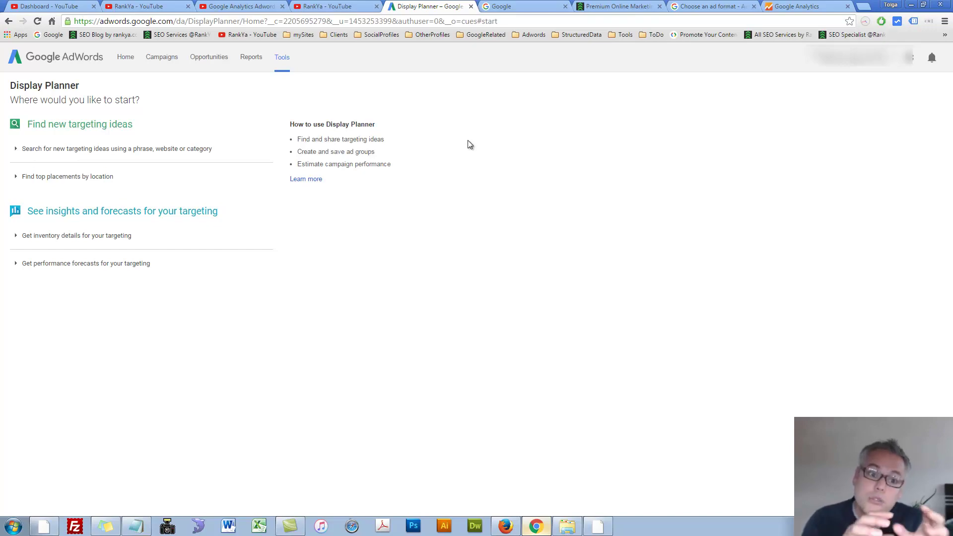
pyautogui.click(328, 6)
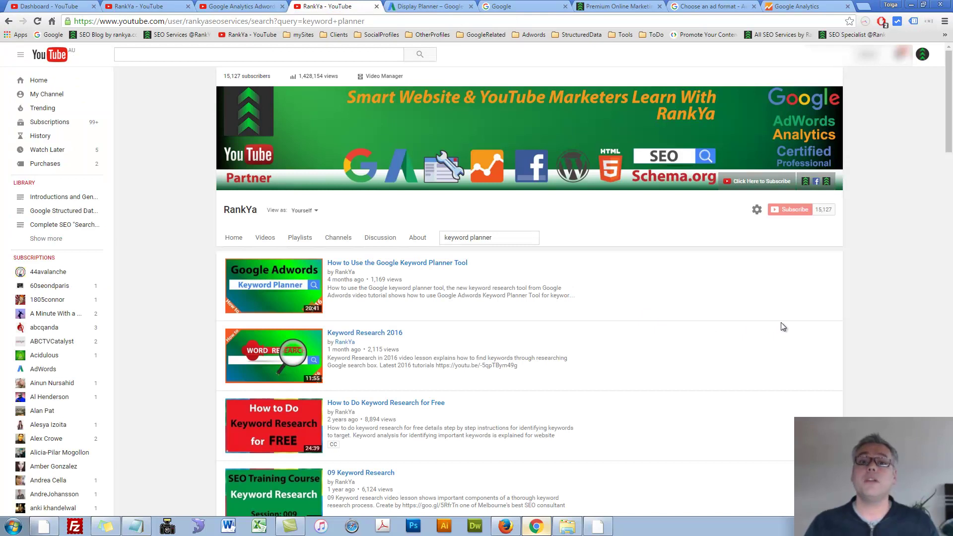